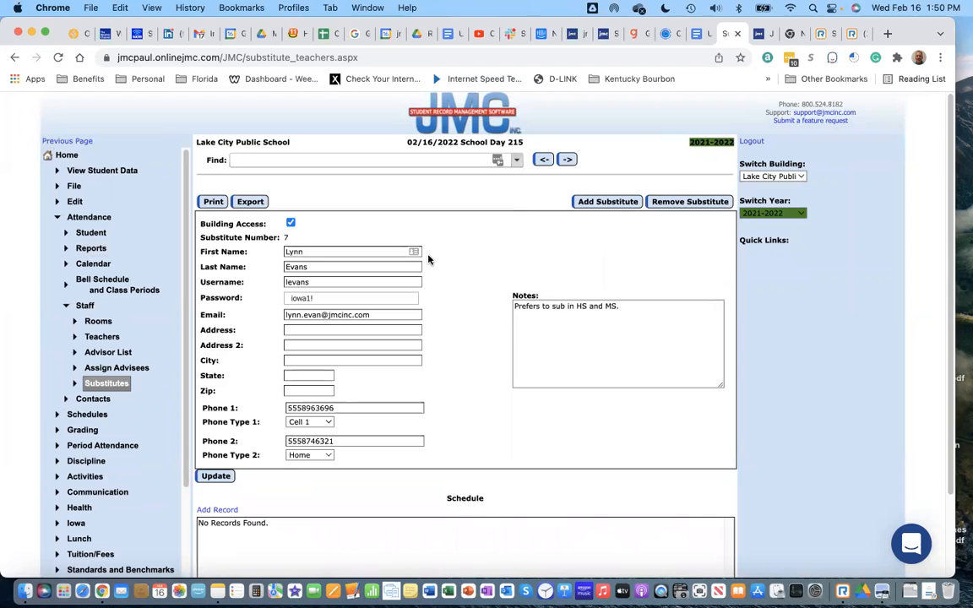
Step: Add a new Schedule row to the substitute's record
left_click(217, 510)
Step: Assign the substitute to the teacher's class through 2/21/2022 and save the schedule entry
scroll(296, 507, "down", 2)
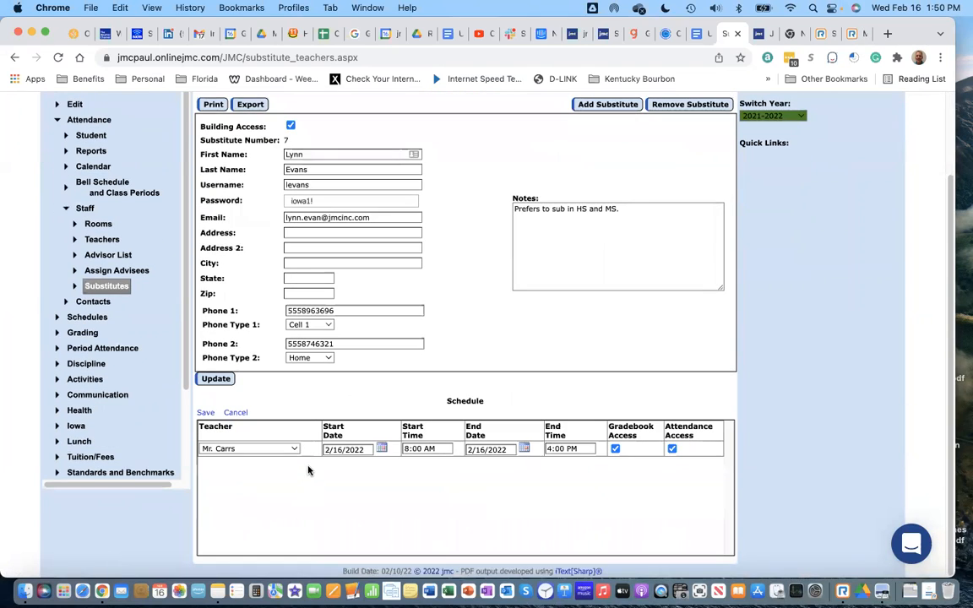
left_click(295, 450)
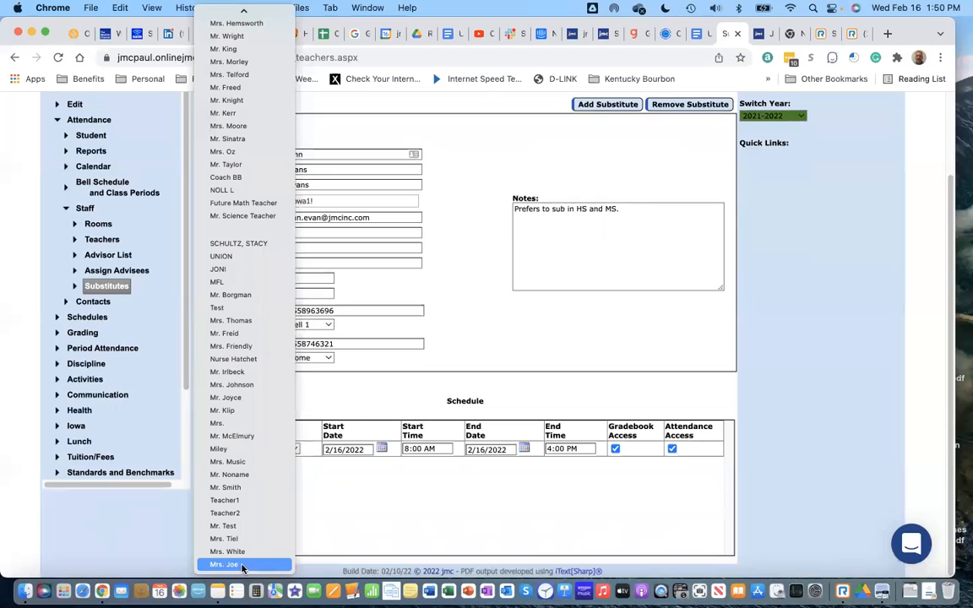
left_click(248, 552)
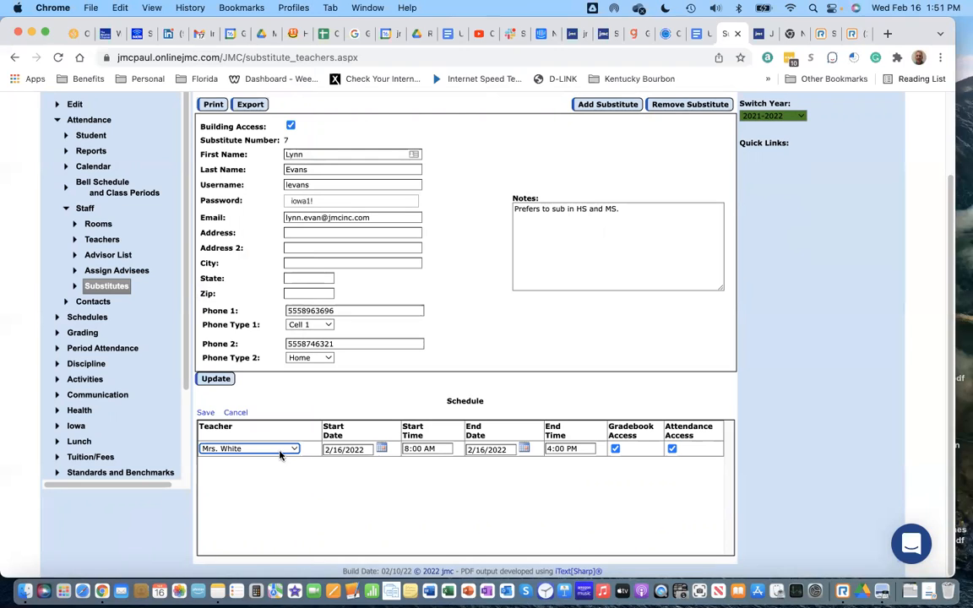
left_click(523, 451)
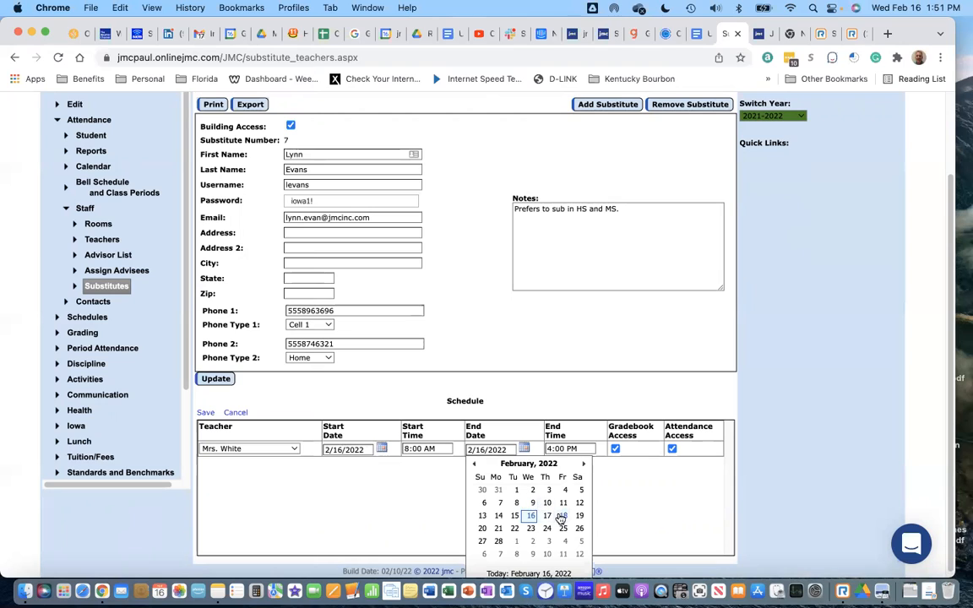
left_click(499, 529)
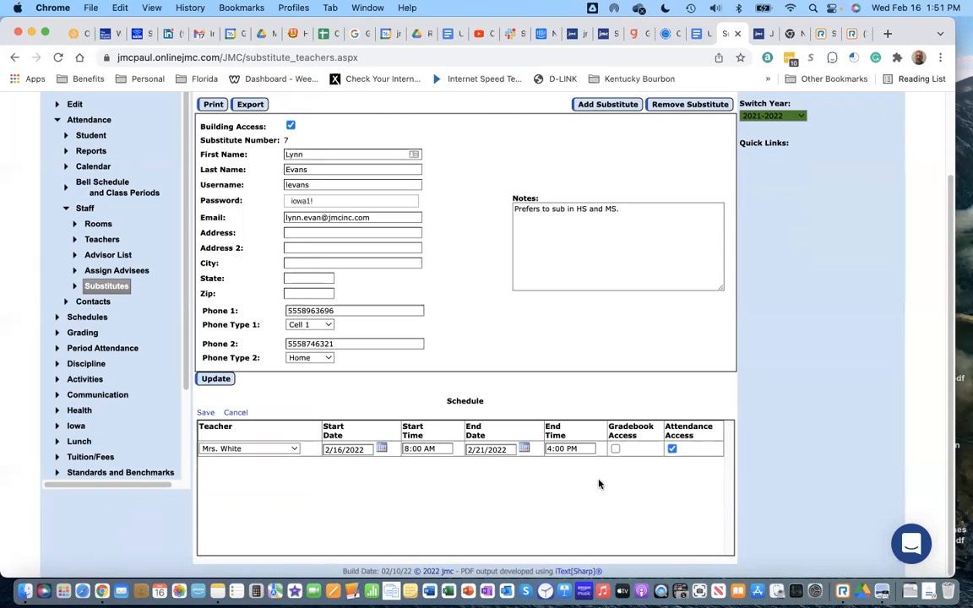
left_click(206, 414)
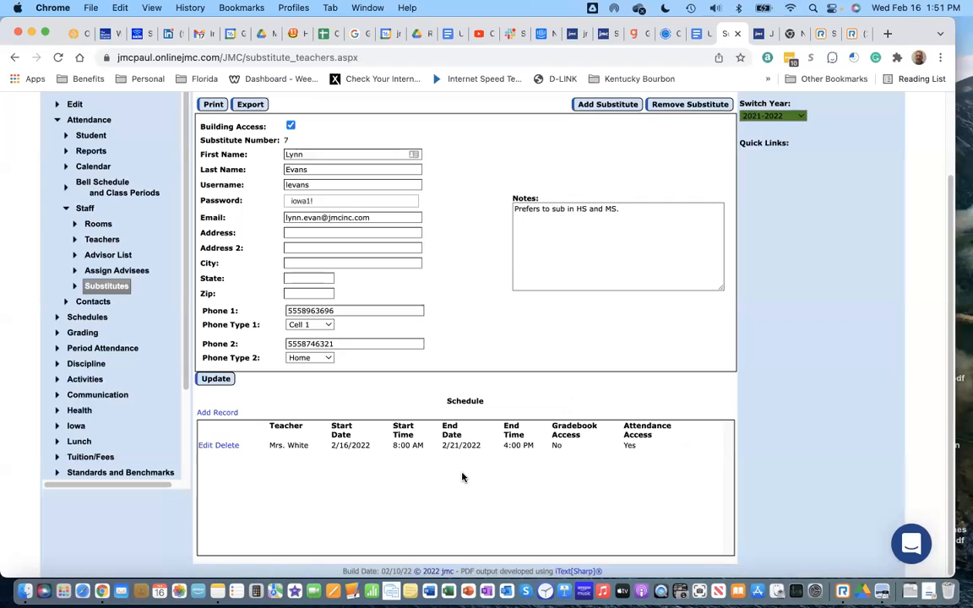
Step: Save the substitute's record and go to the JMC home page
scroll(463, 478, "up", 1)
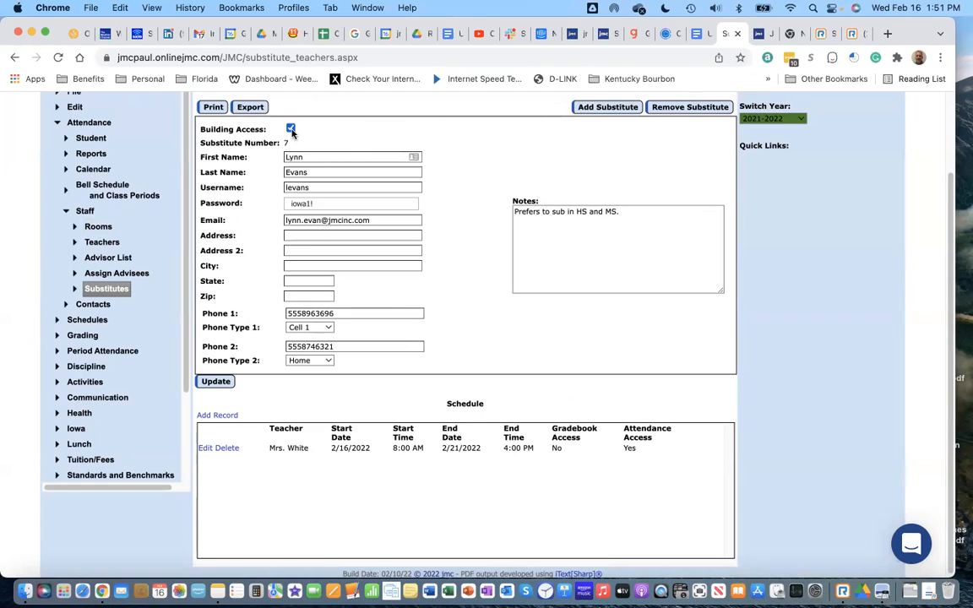
left_click(217, 382)
left_click(759, 33)
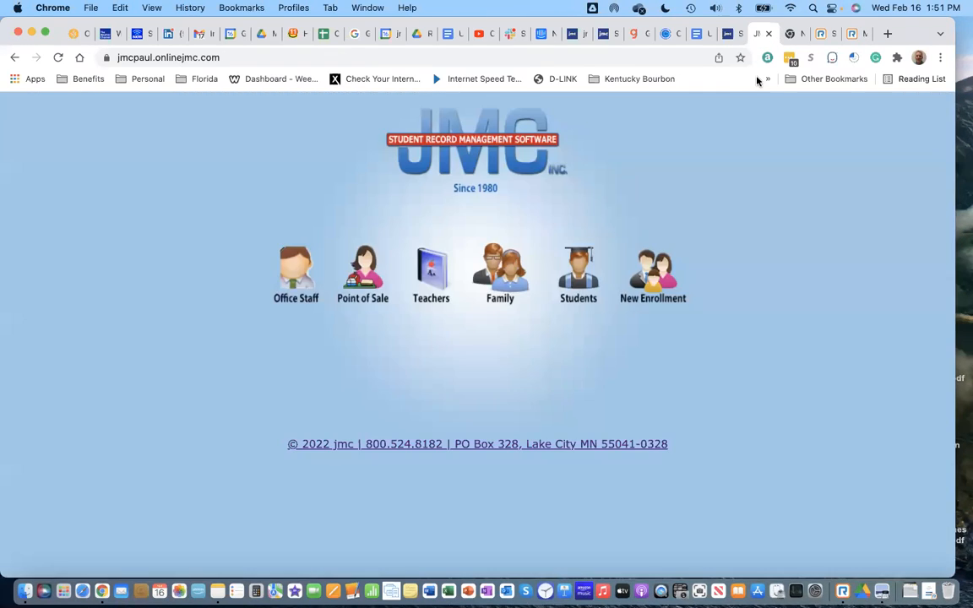
Step: Log in on the Teachers page with the substitute's username and password
left_click(438, 274)
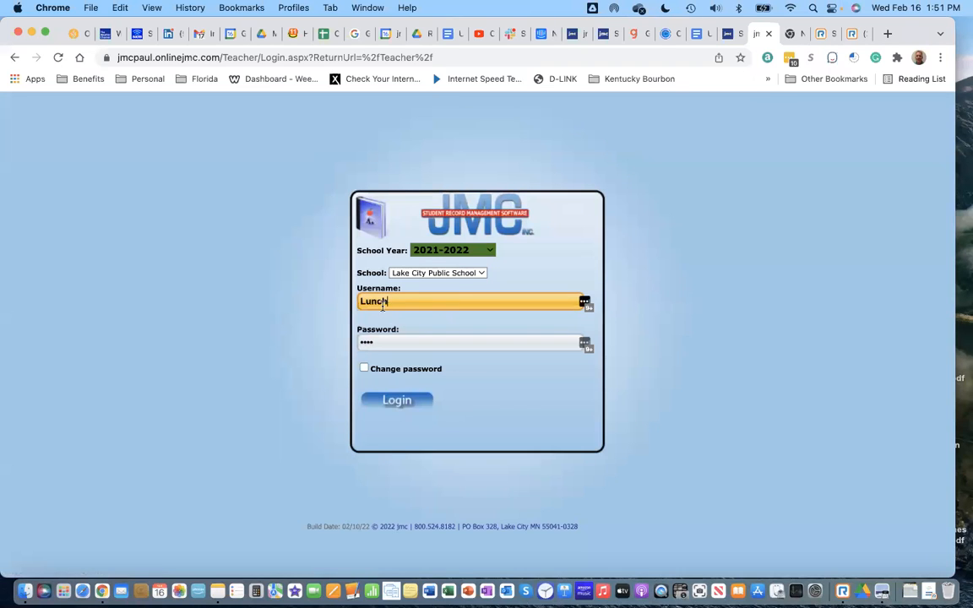
left_click(366, 342)
type("•••")
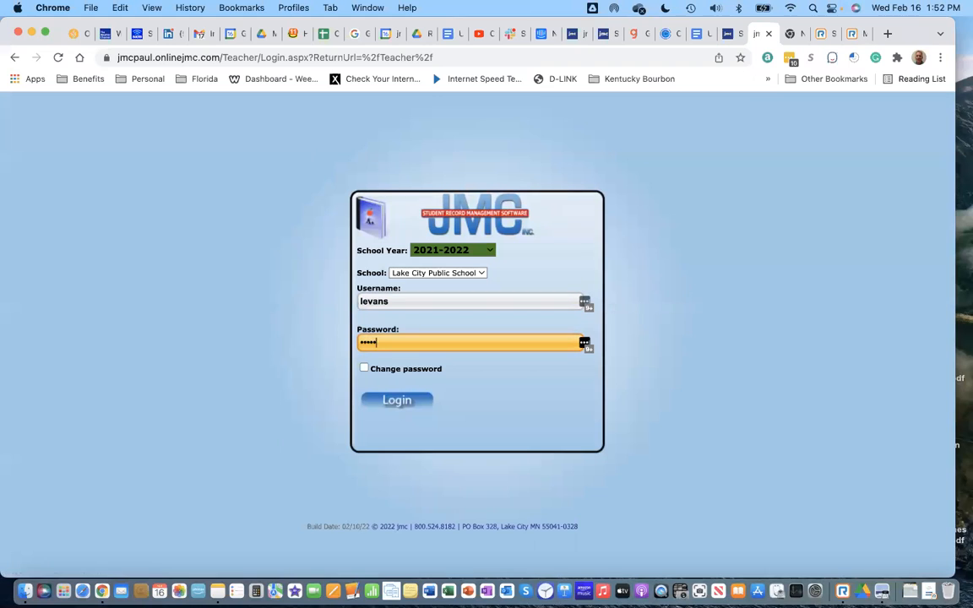
left_click(425, 402)
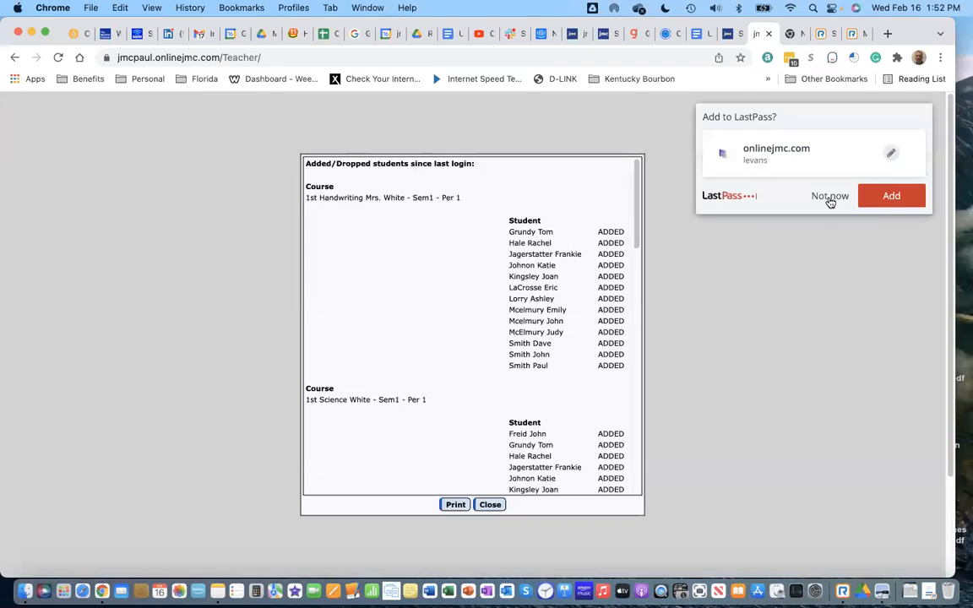
Step: Decline saving the password and dismiss the added/dropped students list
left_click(831, 197)
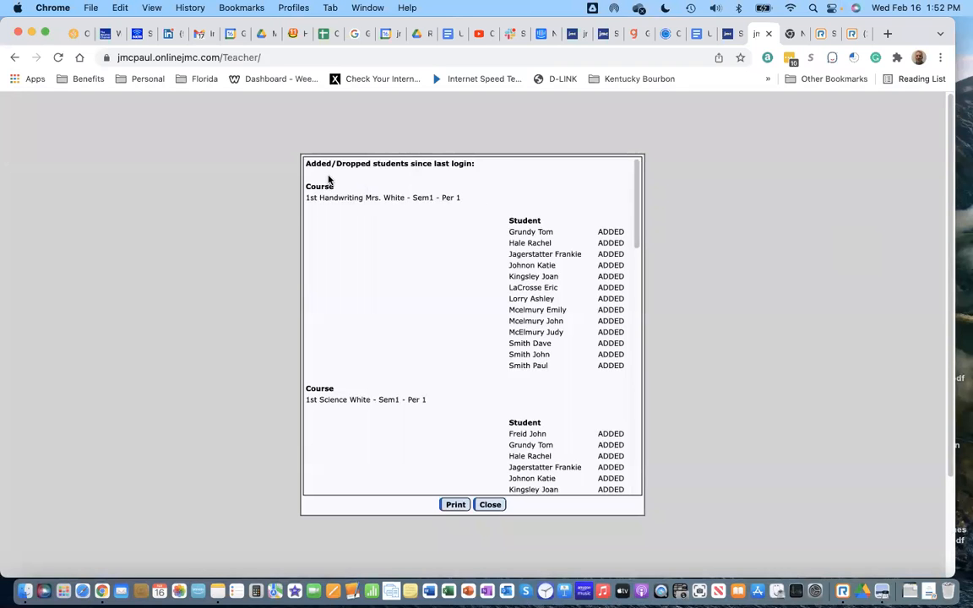
scroll(478, 448, "down", 10)
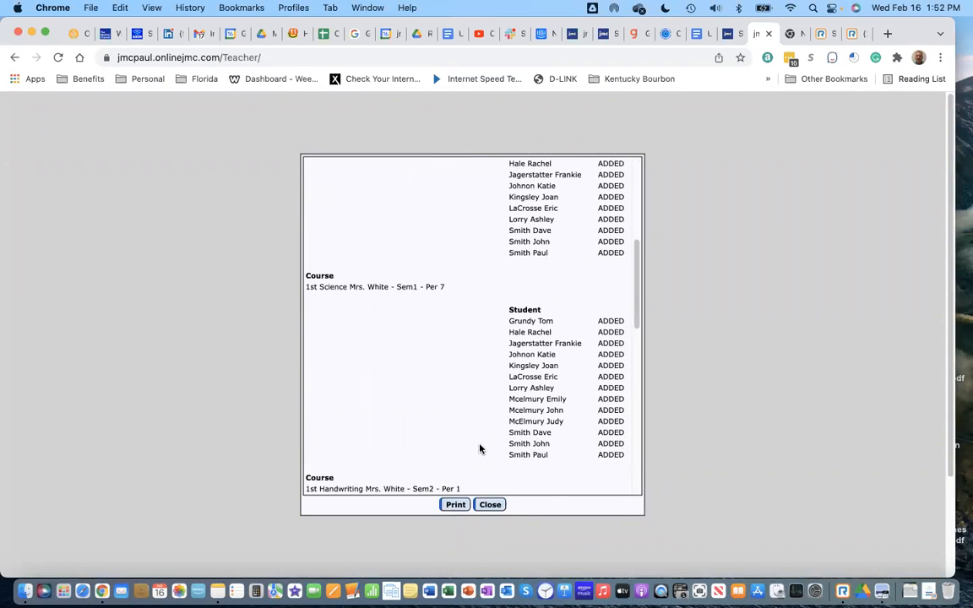
scroll(480, 448, "down", 3)
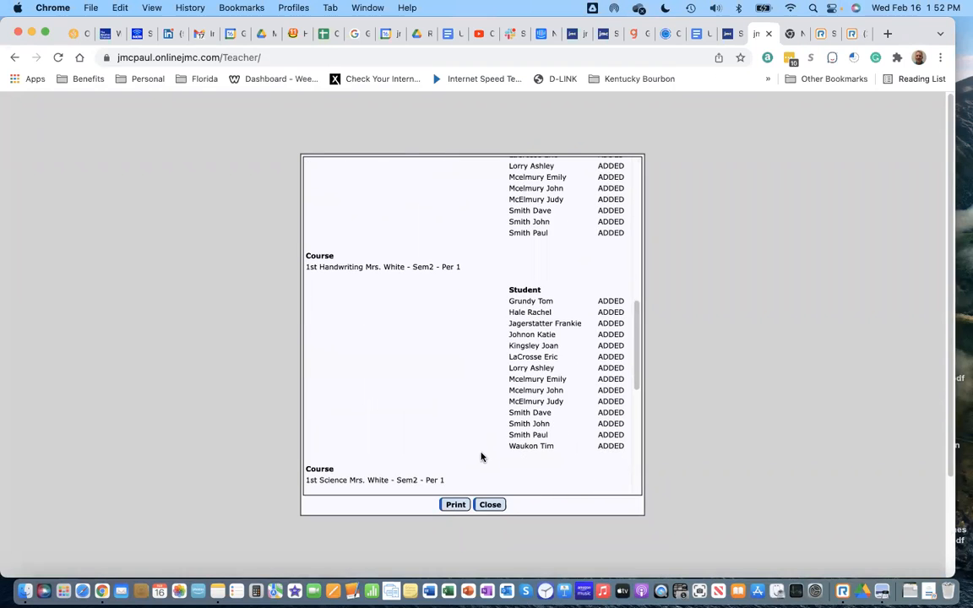
left_click(490, 504)
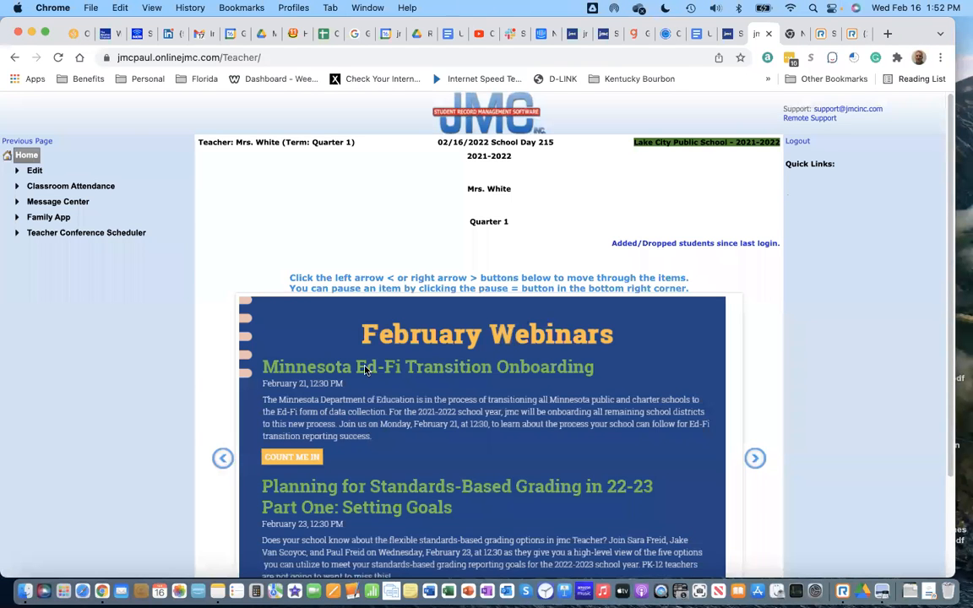
Step: Open Enter Attendance and browse the 02/17, 02/15 and 02/23/2022 attendance days
left_click(80, 186)
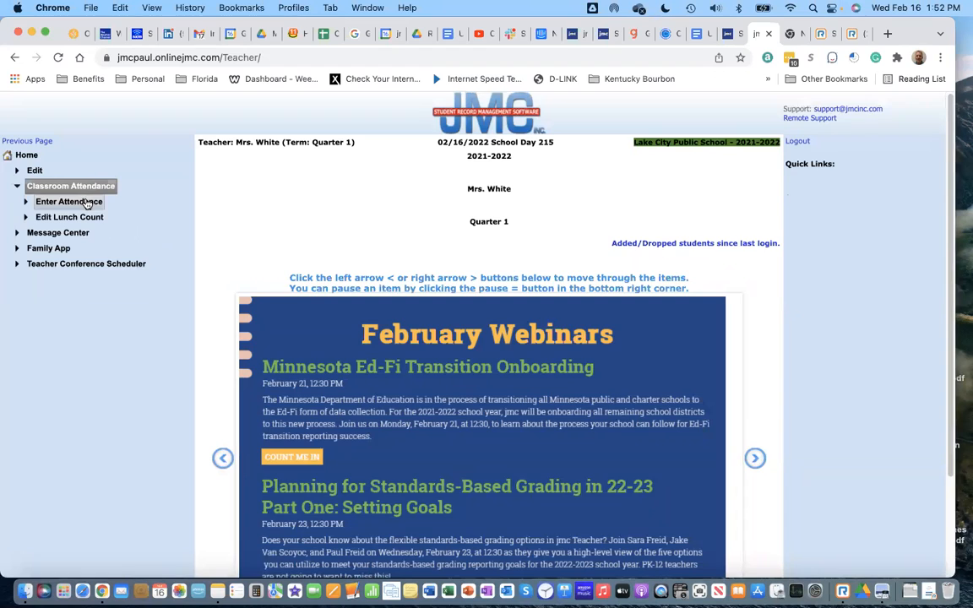
left_click(87, 203)
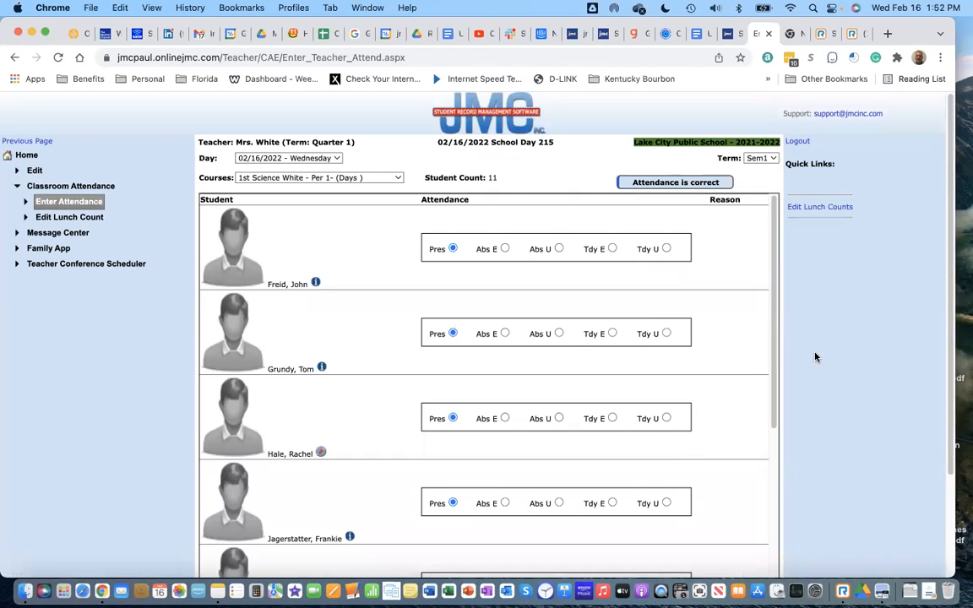
left_click(336, 159)
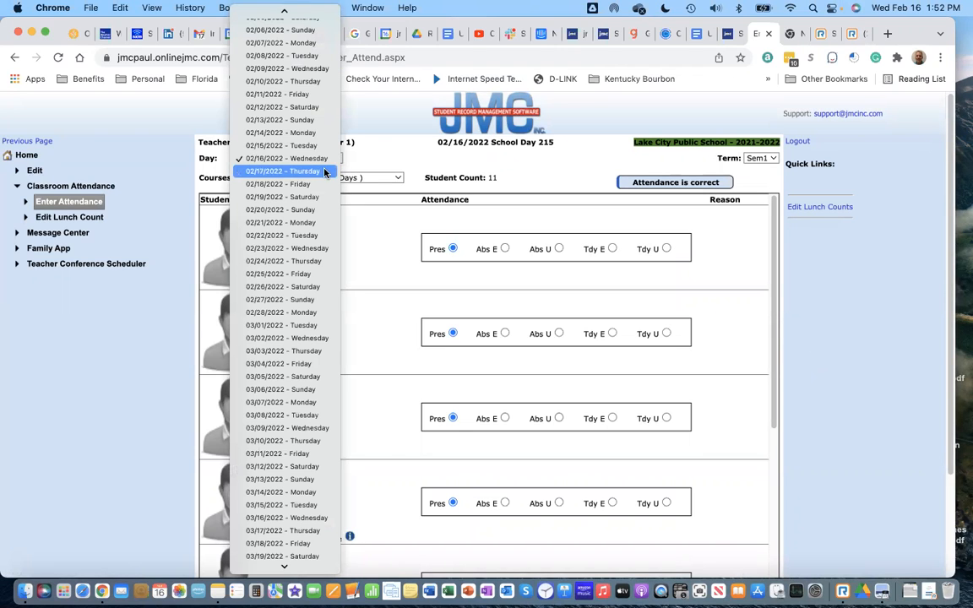
left_click(325, 171)
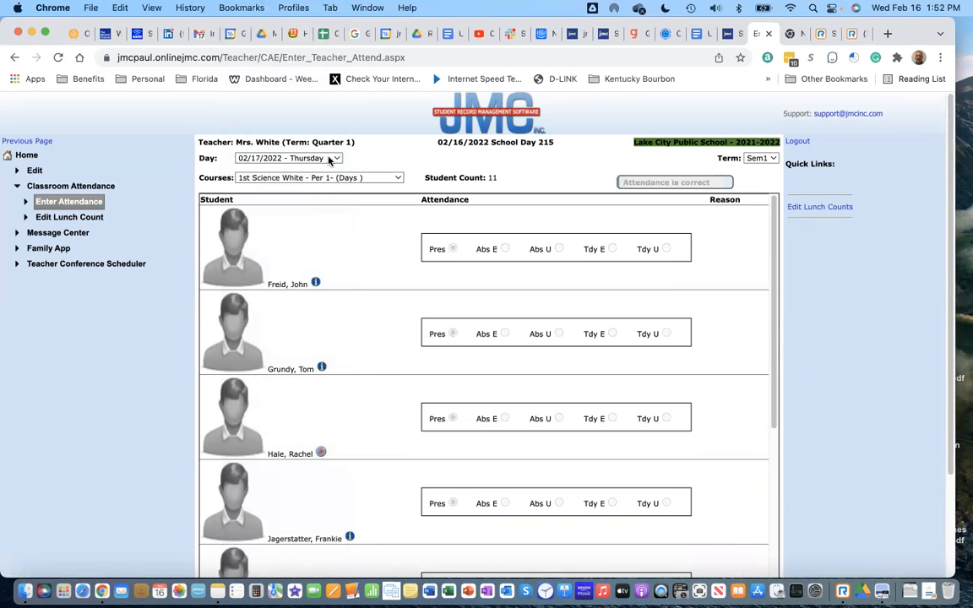
left_click(331, 159)
left_click(290, 123)
left_click(346, 181)
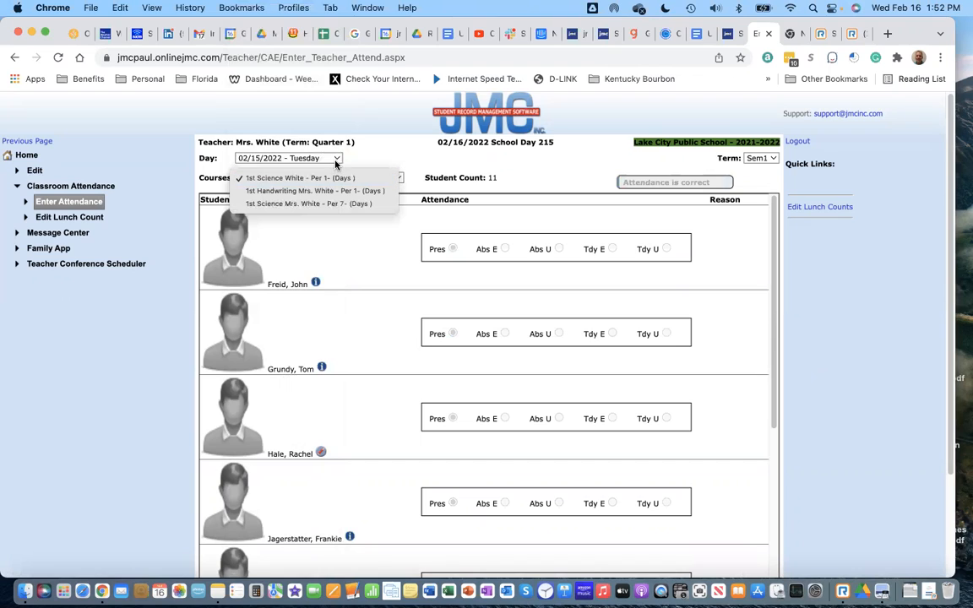
left_click(337, 159)
left_click(336, 159)
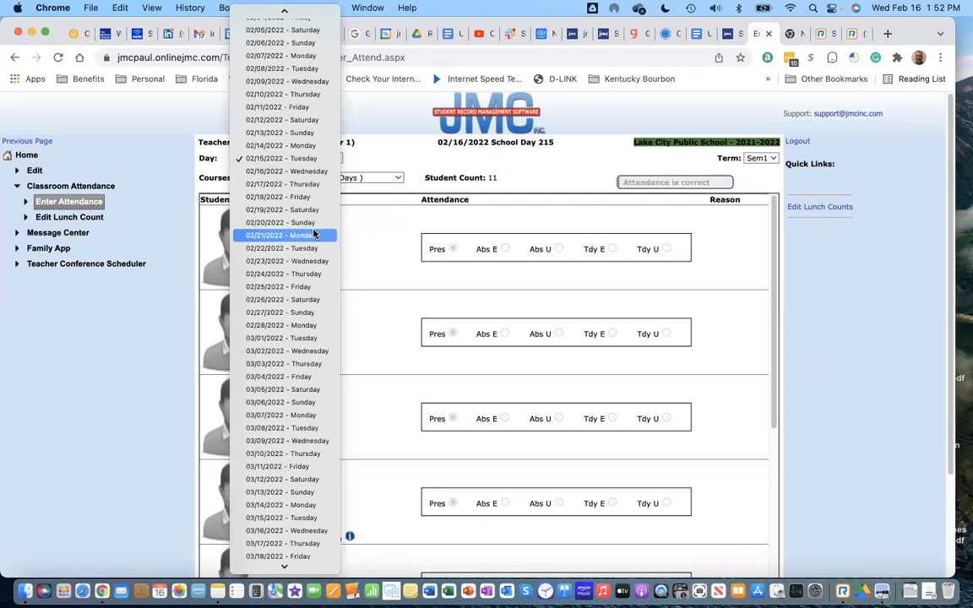
left_click(312, 261)
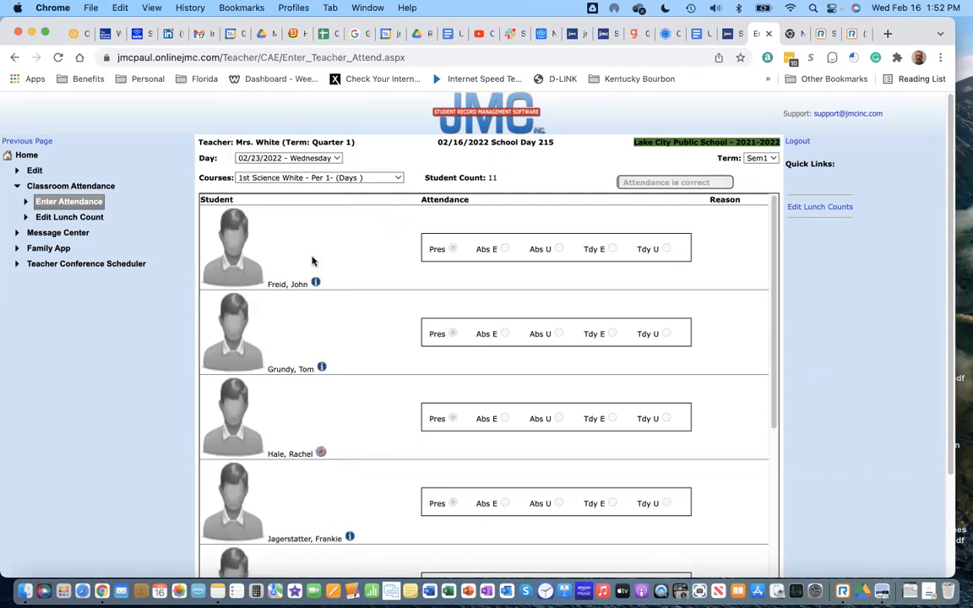
Step: Reopen the attendance page from home and set the day to 02/16/2022 - Wednesday
left_click(28, 158)
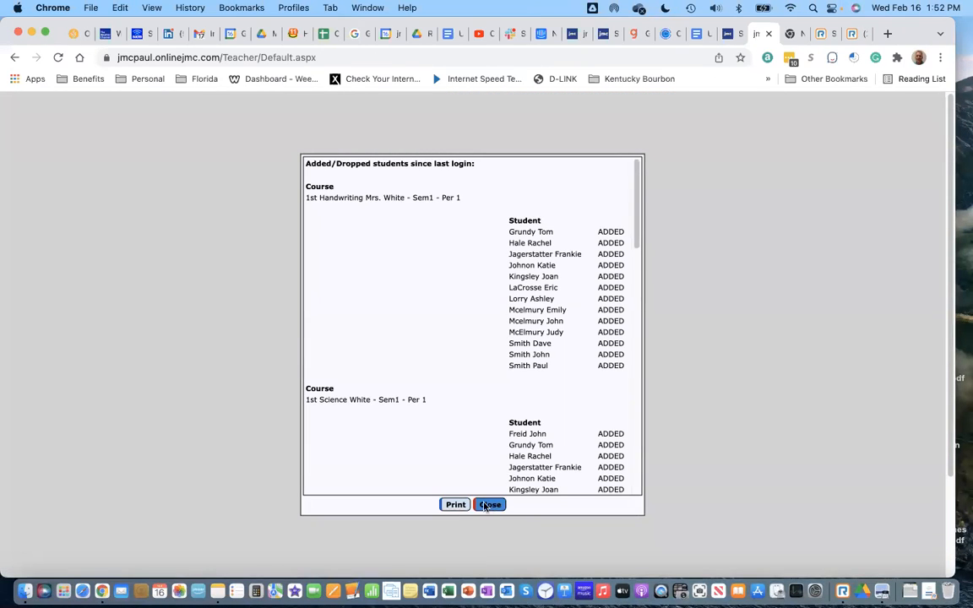
left_click(488, 504)
left_click(51, 188)
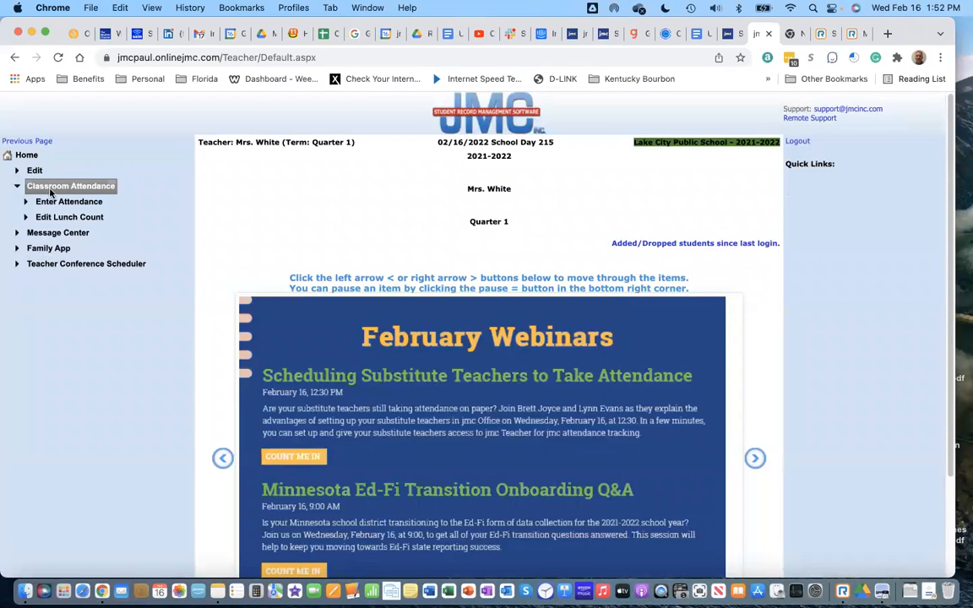
left_click(60, 204)
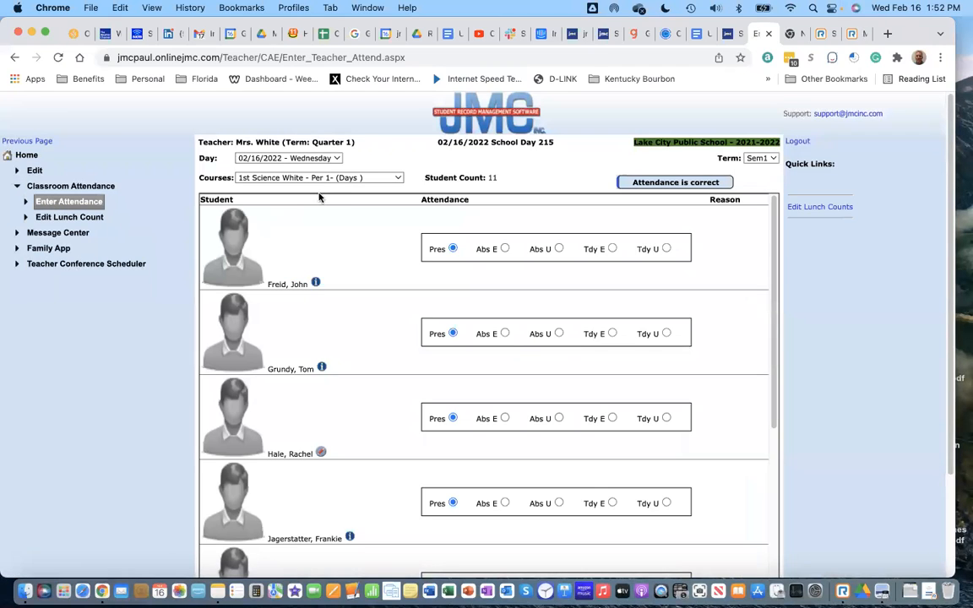
left_click(335, 160)
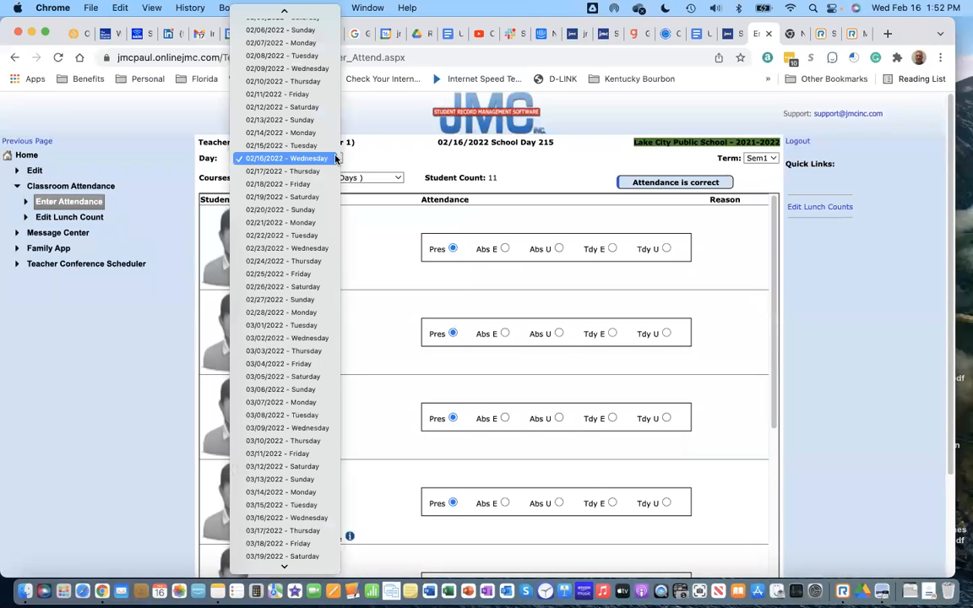
left_click(301, 249)
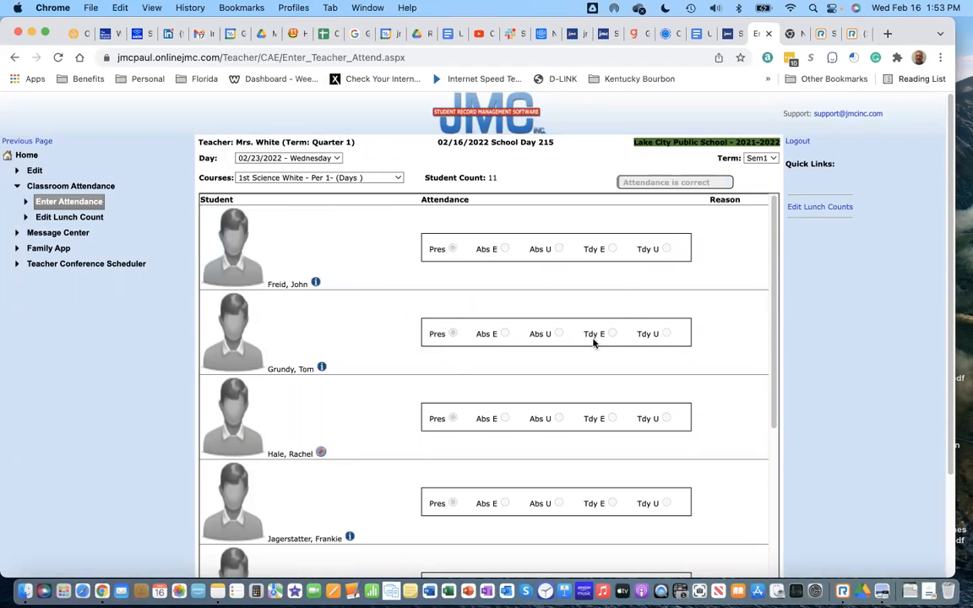
scroll(467, 413, "down", 2)
scroll(467, 414, "up", 2)
left_click(336, 161)
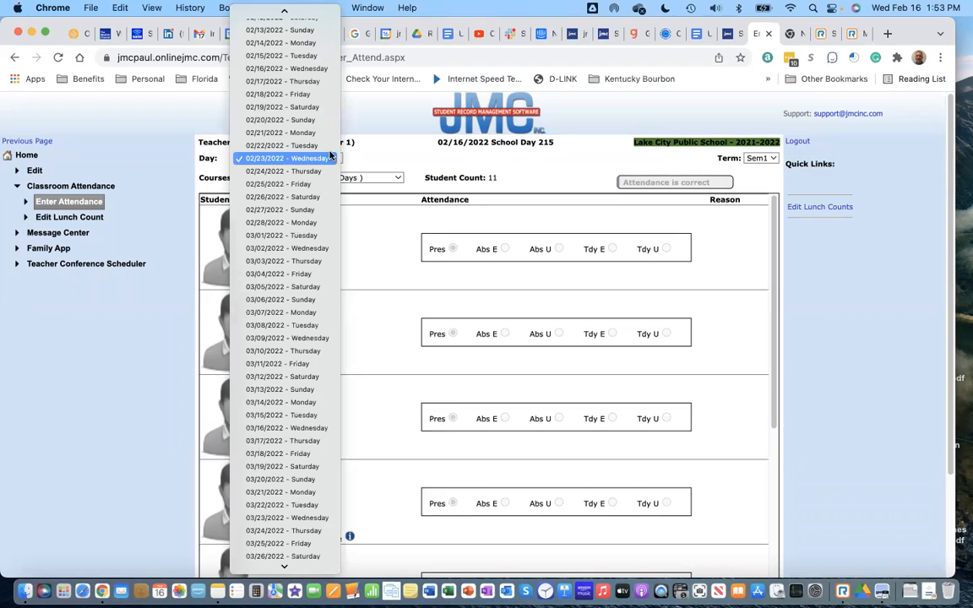
left_click(288, 68)
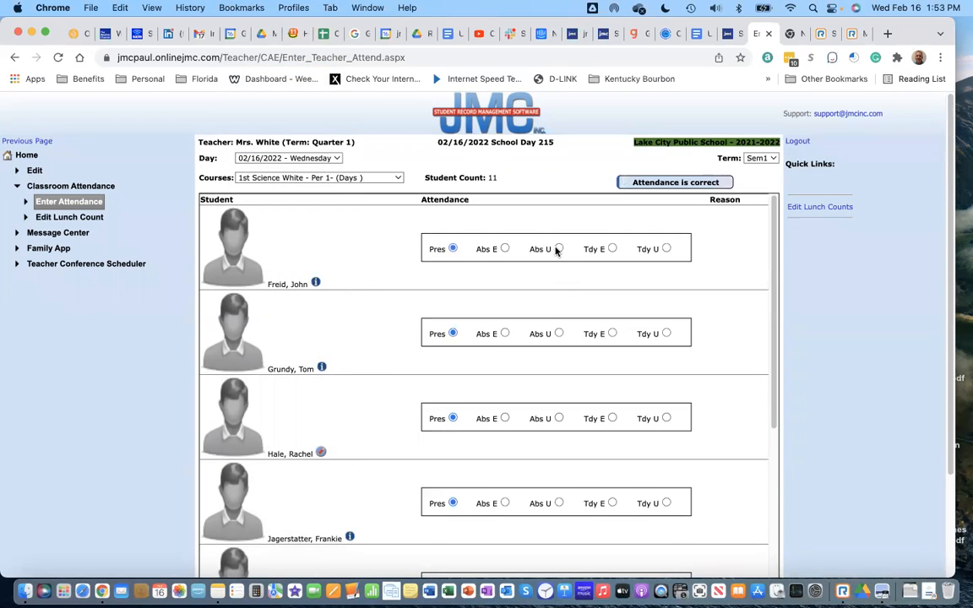
Step: Mark the first student Absent Excused with Sick as the reason
left_click(505, 249)
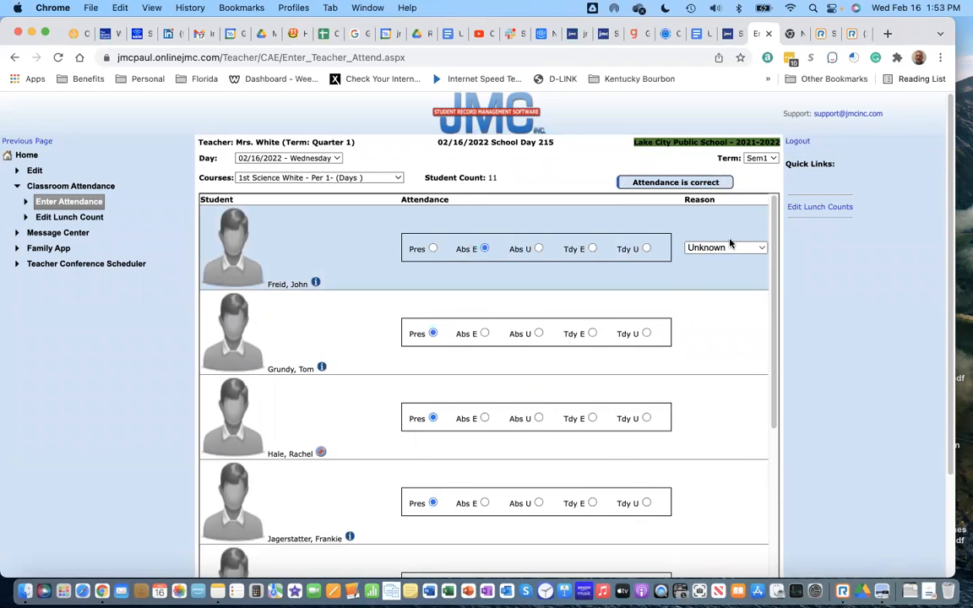
left_click(728, 247)
left_click(726, 263)
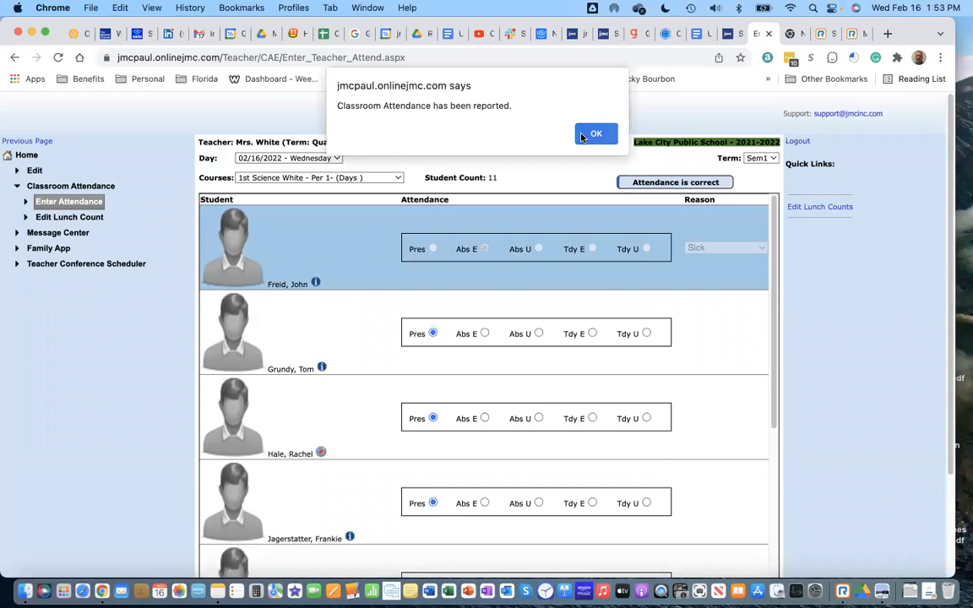
Step: Confirm the attendance report and view the 02/24/2022 - Thursday list
left_click(595, 134)
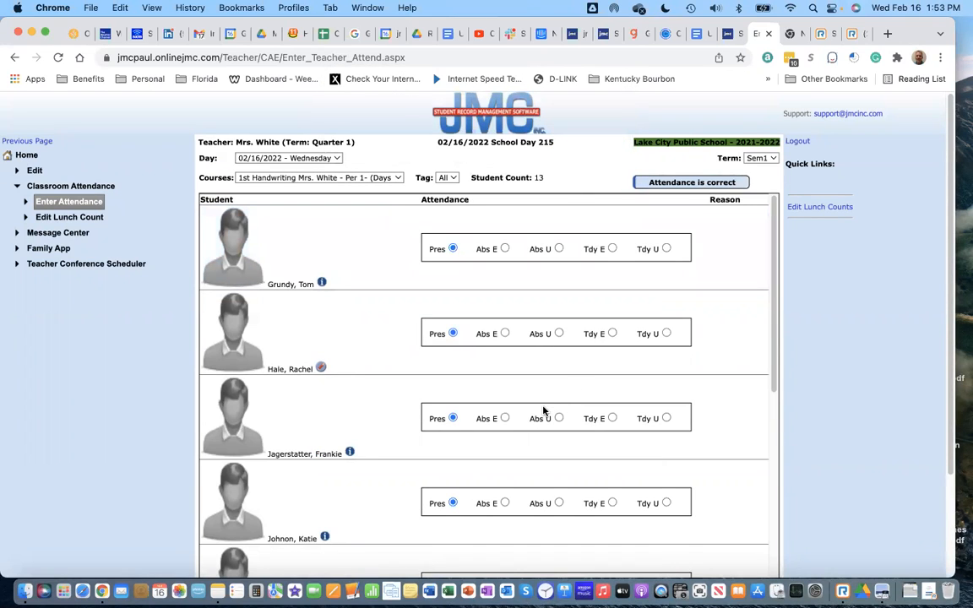
left_click(326, 158)
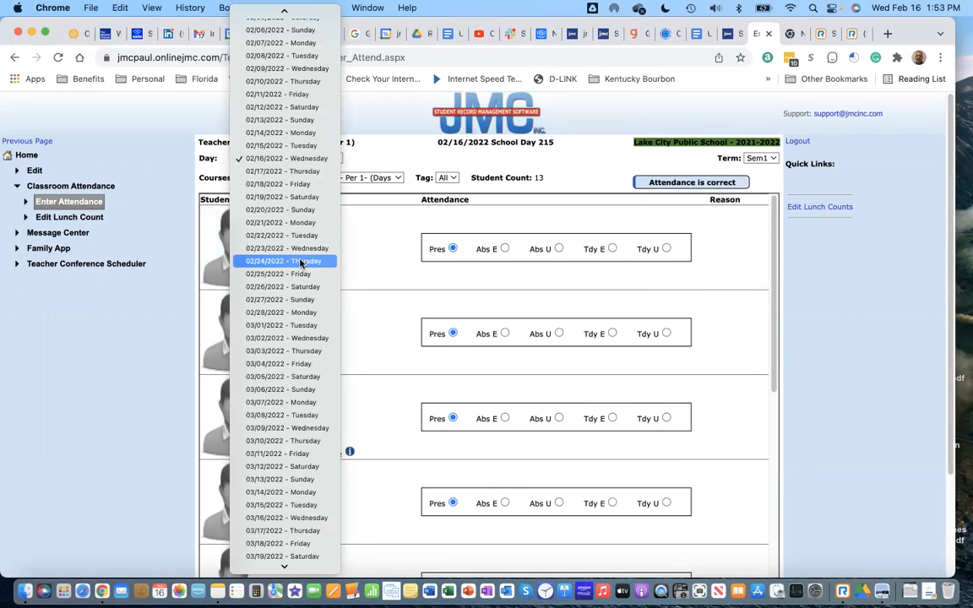
left_click(284, 261)
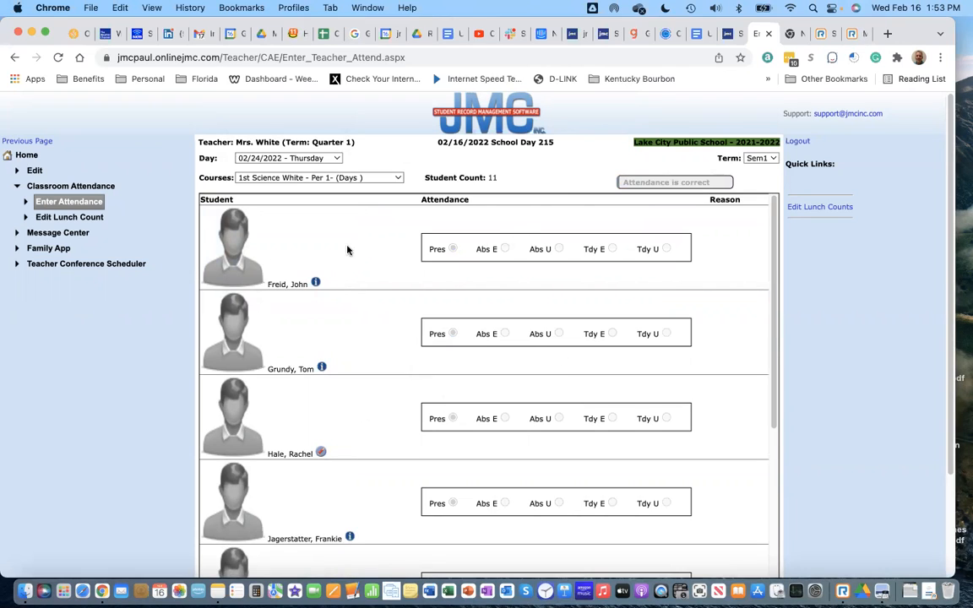
Step: Enter and submit a Hot Lunch count of 10 for 02/22/2022 - Tuesday
left_click(92, 221)
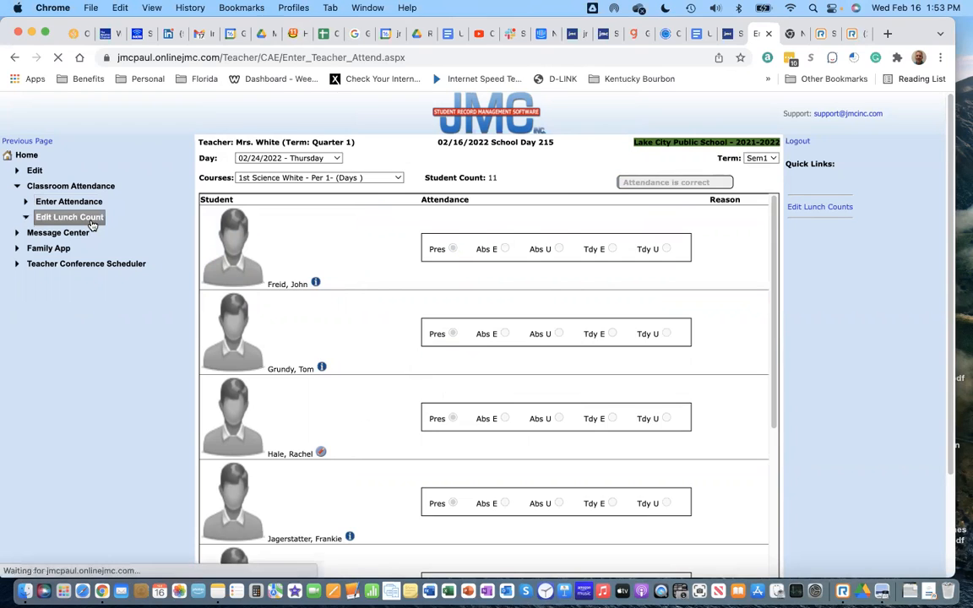
left_click(310, 167)
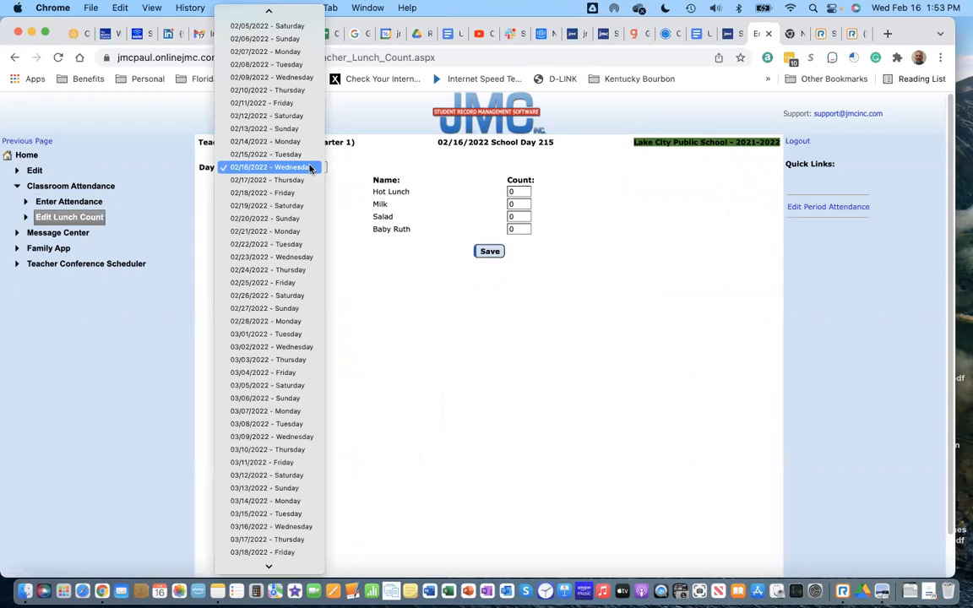
left_click(310, 178)
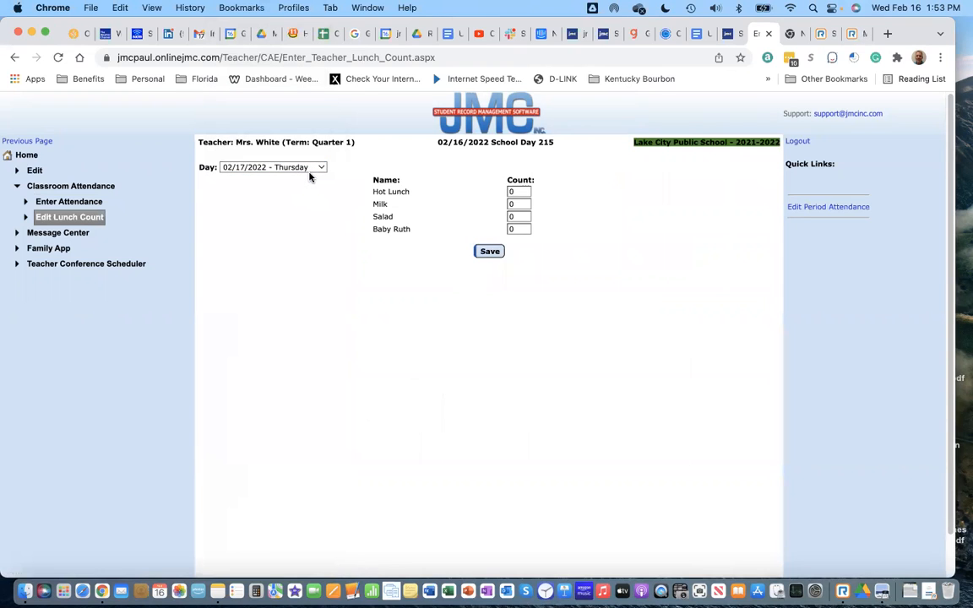
left_click(316, 168)
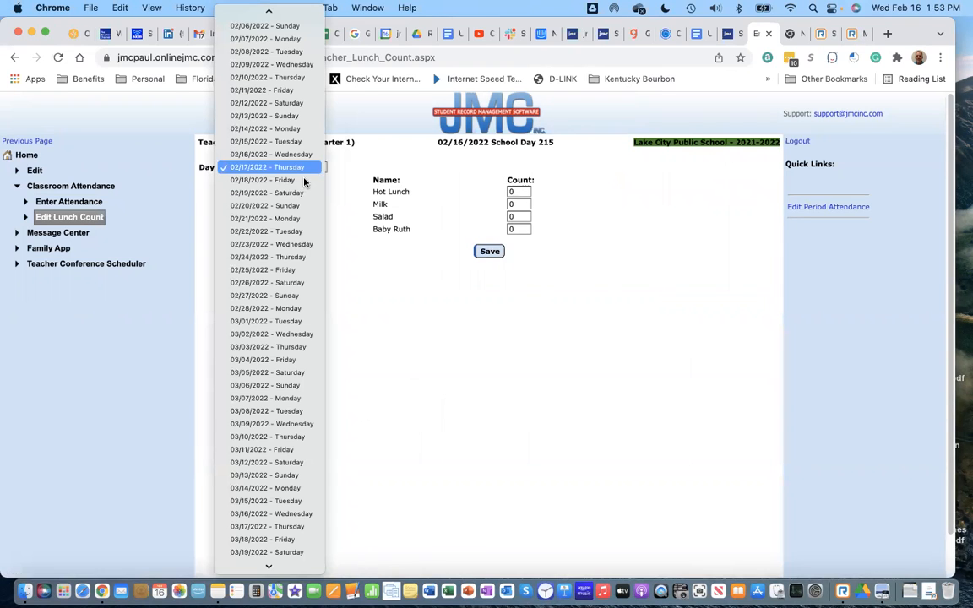
left_click(286, 232)
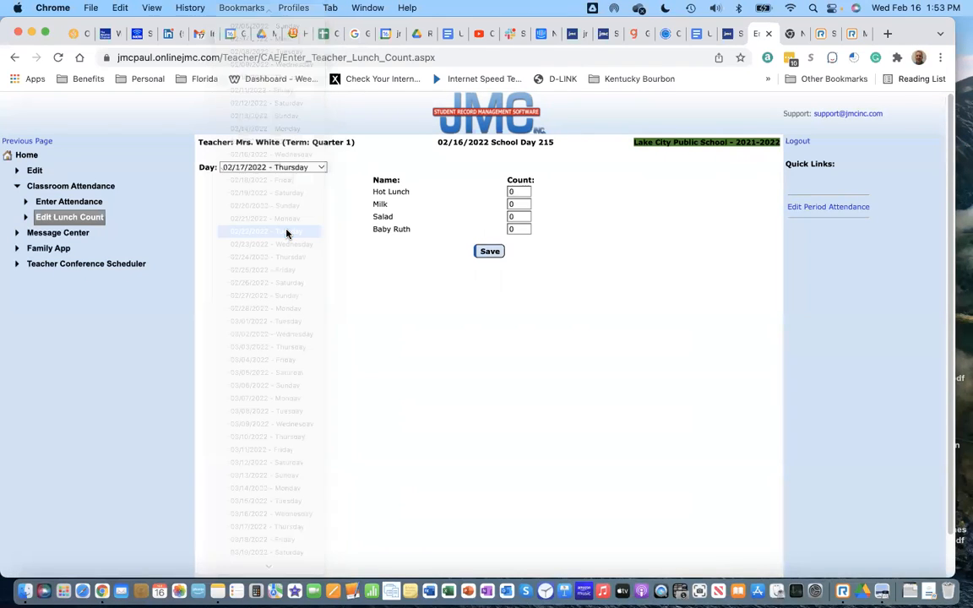
left_click(512, 194)
type("21")
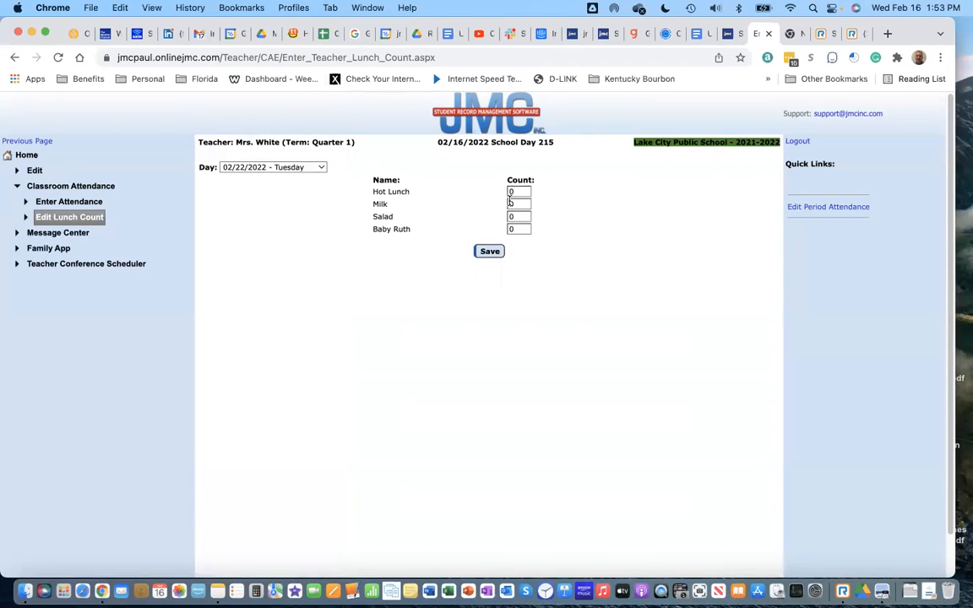
key("BackSpace")
key("BackSpace")
key("BackSpace")
left_click(490, 252)
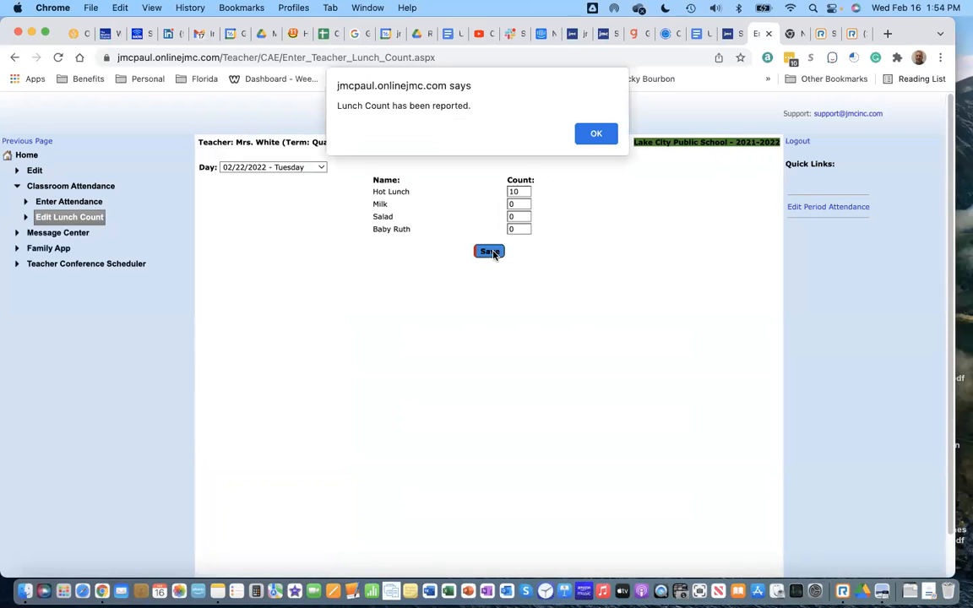
left_click(597, 136)
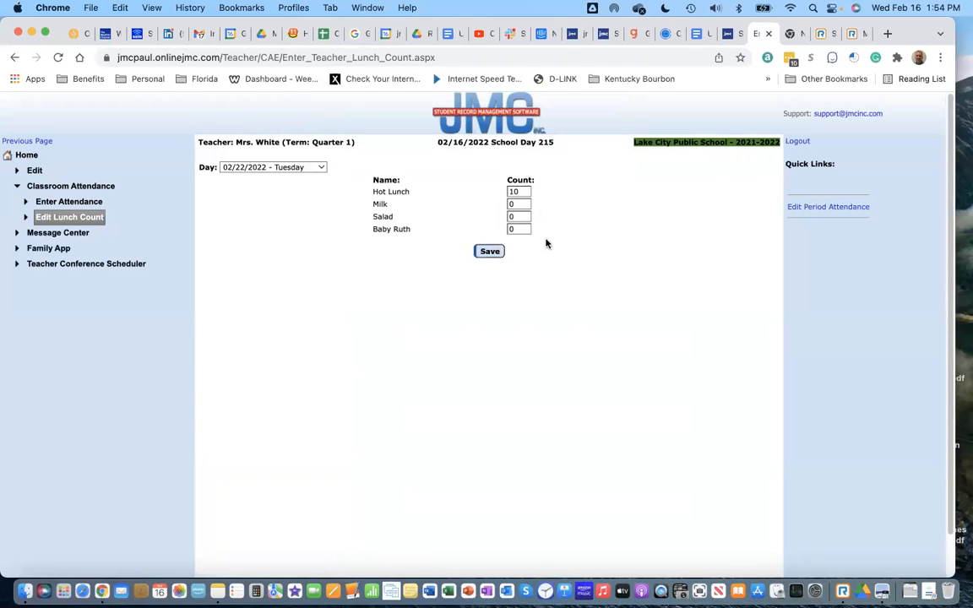
Step: Keep 02/22/2022 as the day and return to the attendance entry page
left_click(297, 168)
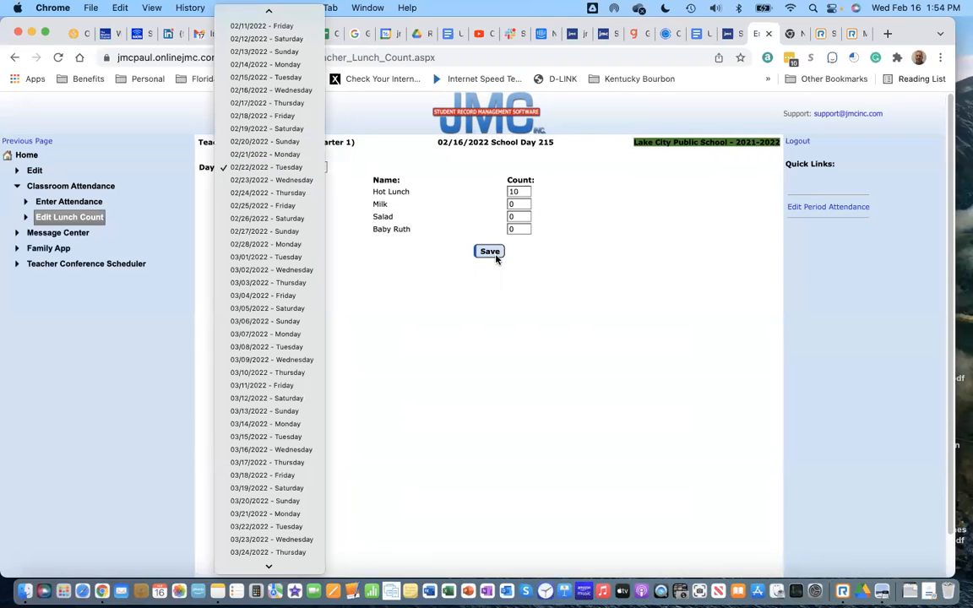
left_click(545, 327)
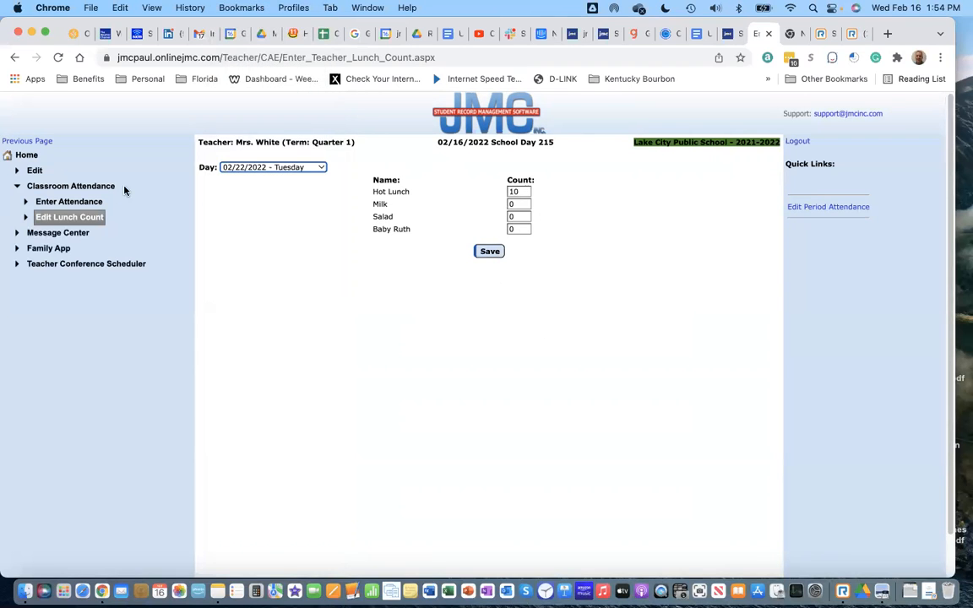
left_click(93, 203)
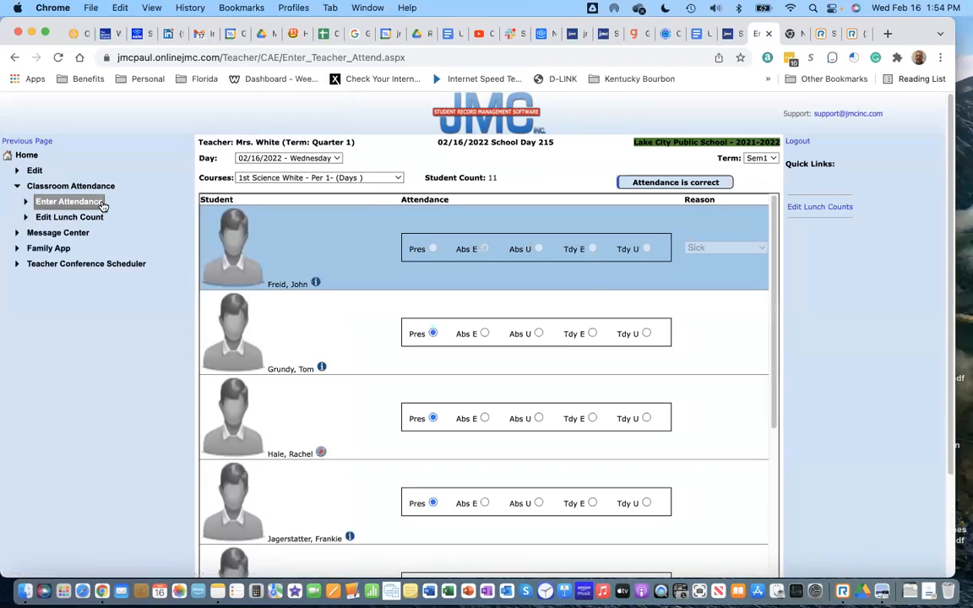
Step: Switch attendance to 02/25/2022 - Friday, then start the presentation PDF slideshow in Preview
left_click(335, 160)
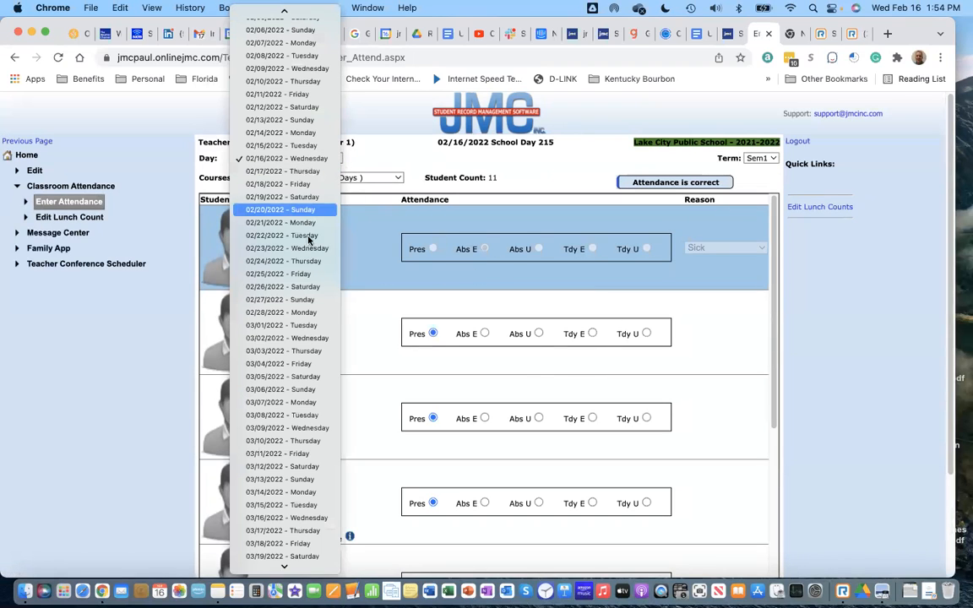
left_click(643, 361)
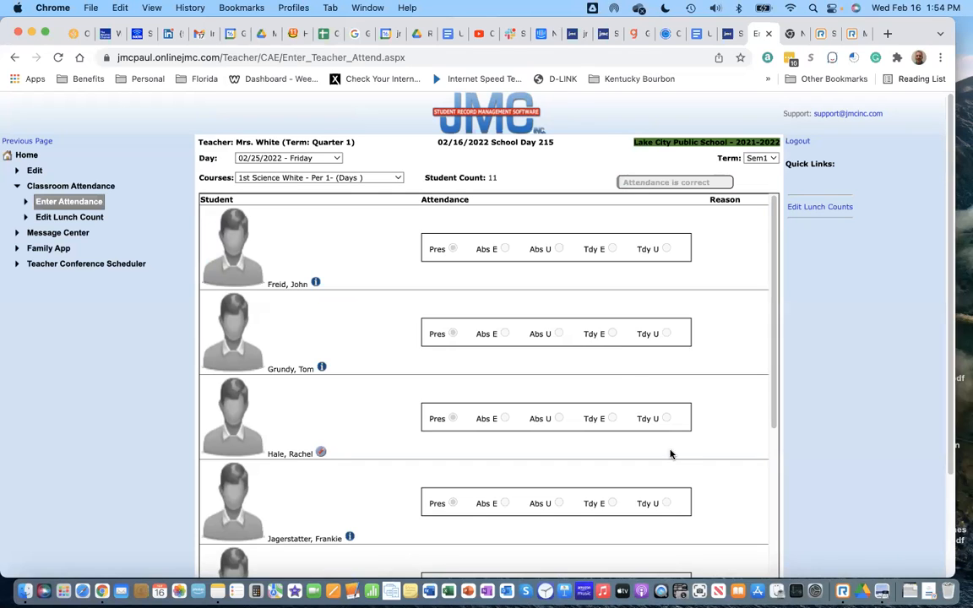
left_click(883, 583)
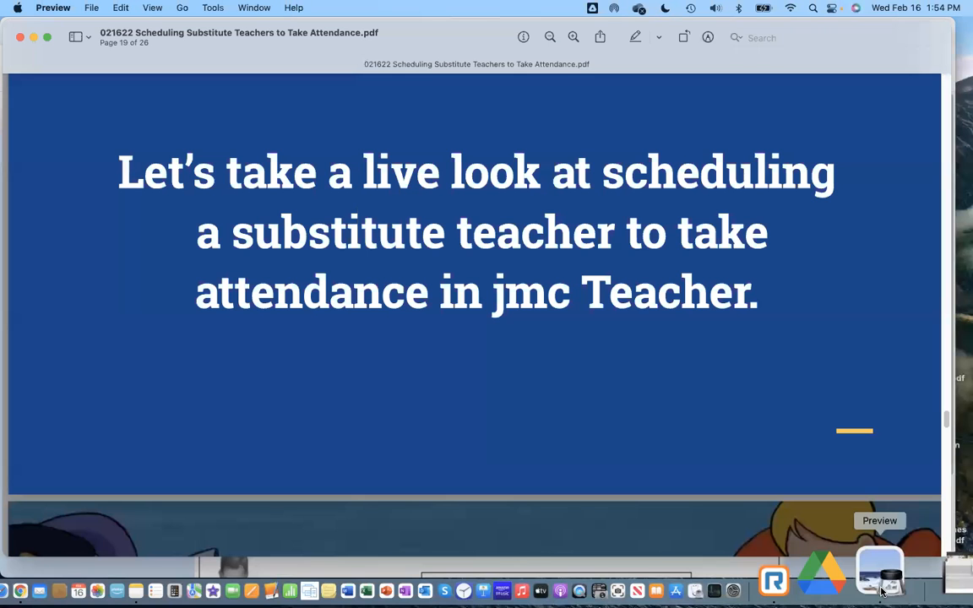
left_click(158, 10)
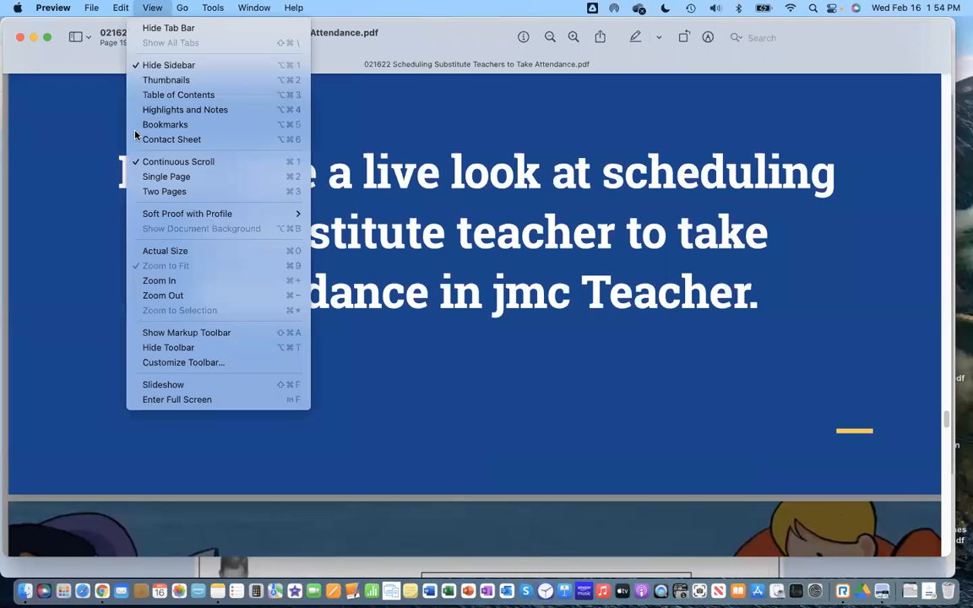
left_click(152, 398)
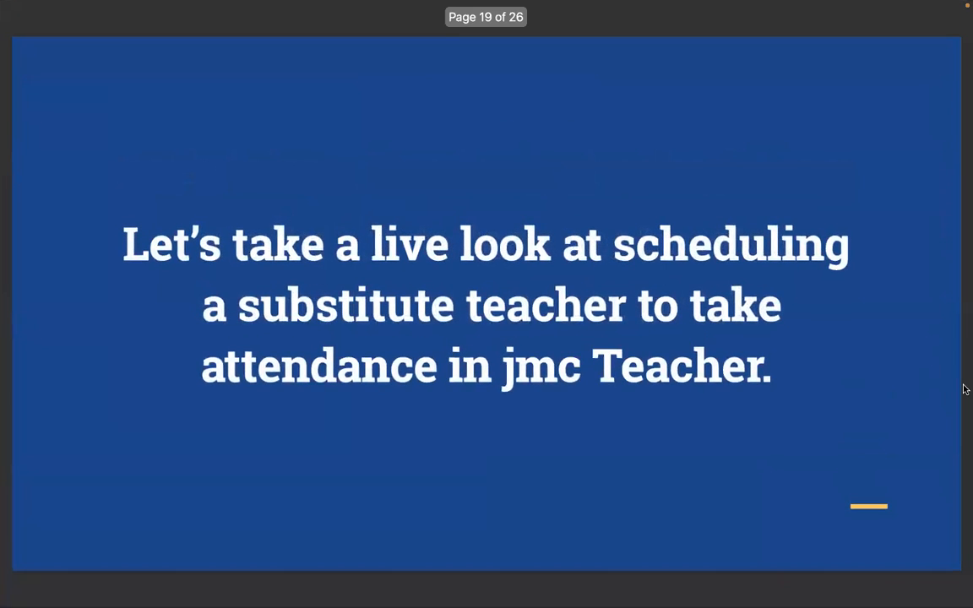
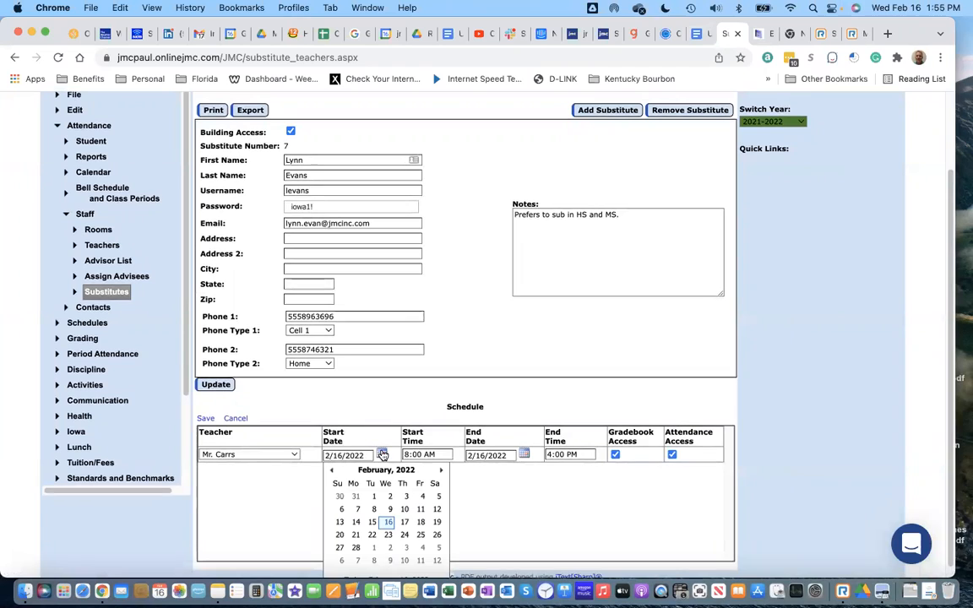
Step: Set the second teacher's coverage to run 2/23/2022 through 2/25/2022 and save the schedule row
left_click(385, 539)
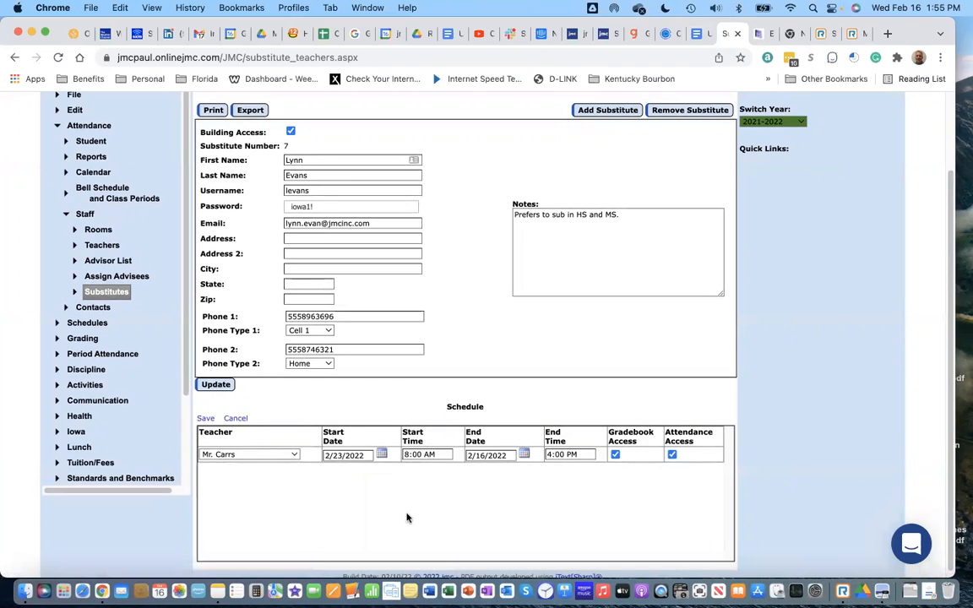
left_click(524, 456)
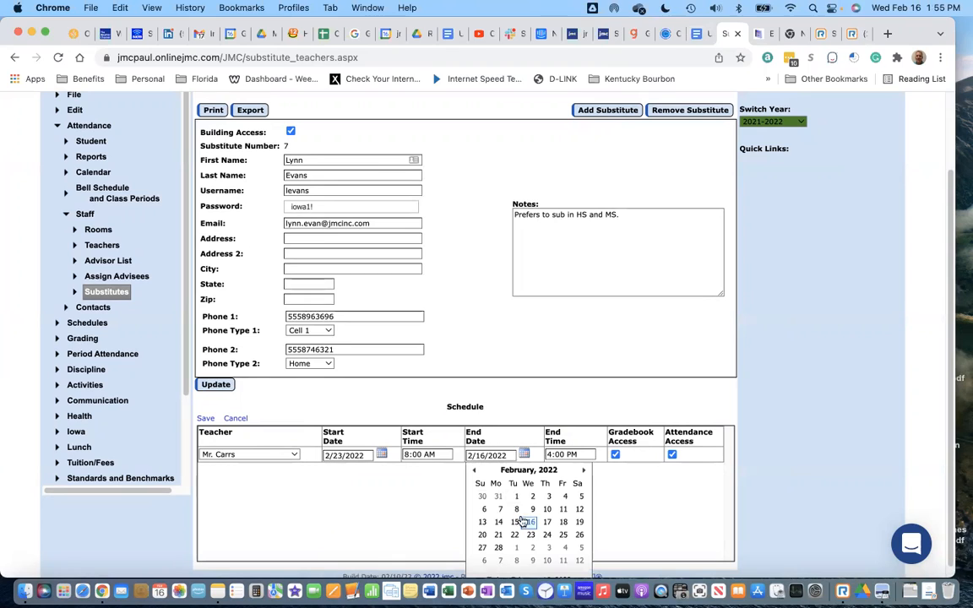
left_click(562, 536)
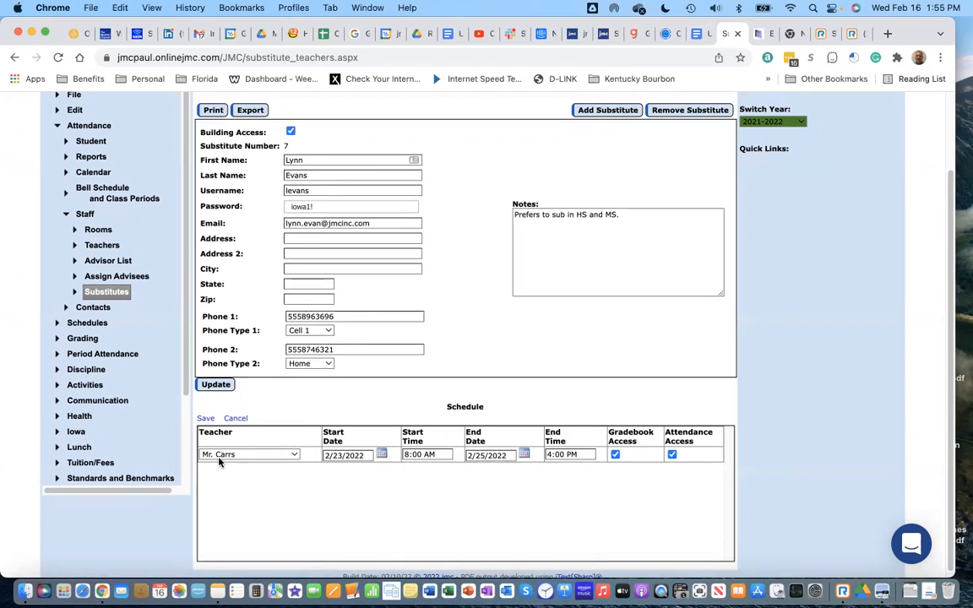
left_click(205, 418)
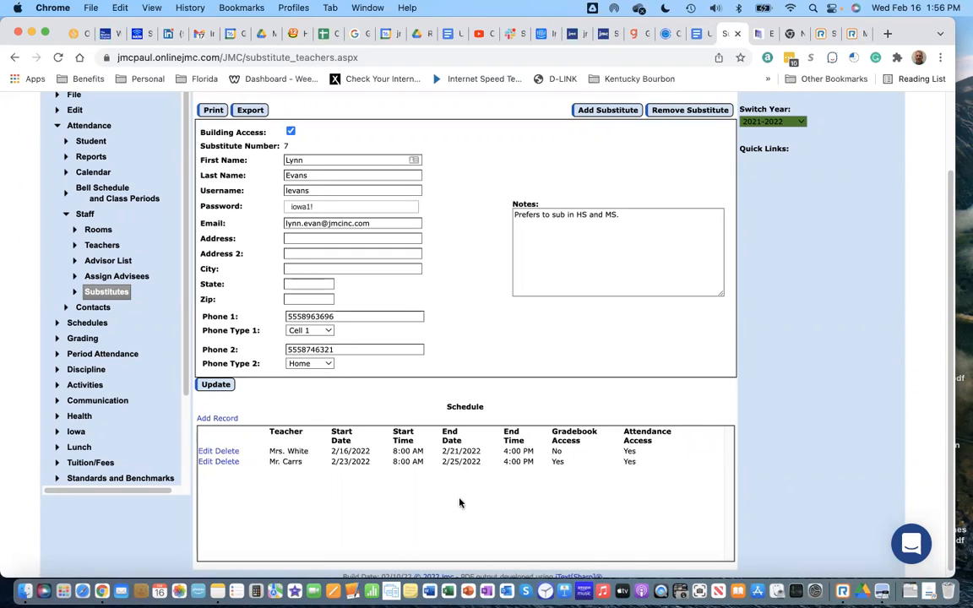
Step: Change the first schedule row's end date to 2/24/2022 and update it
left_click(203, 452)
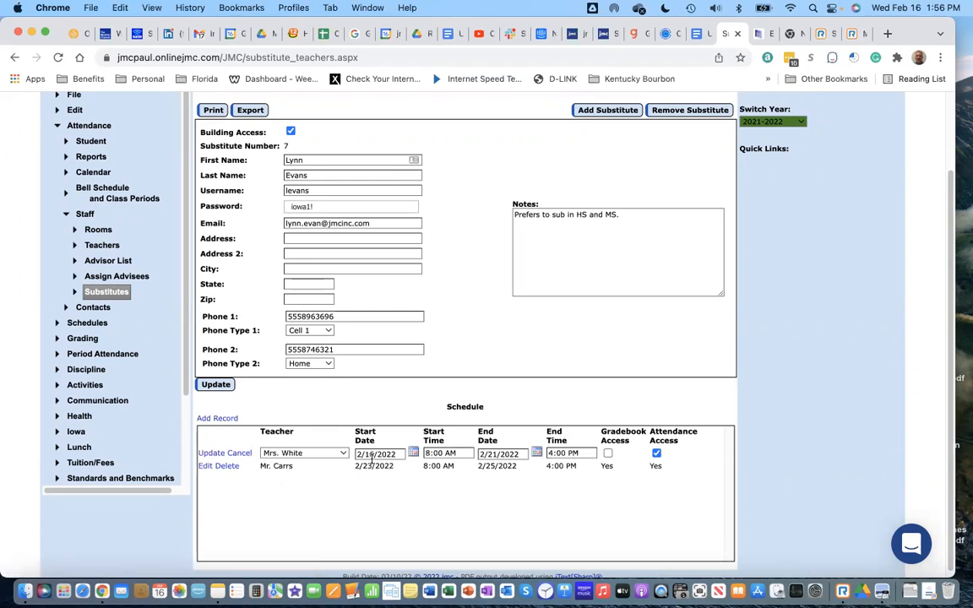
left_click(537, 454)
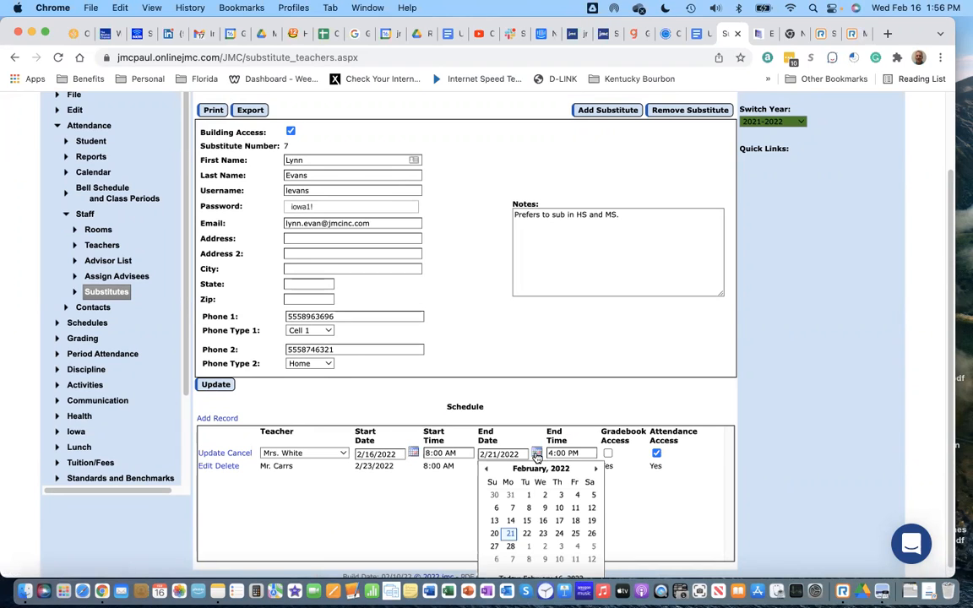
left_click(553, 537)
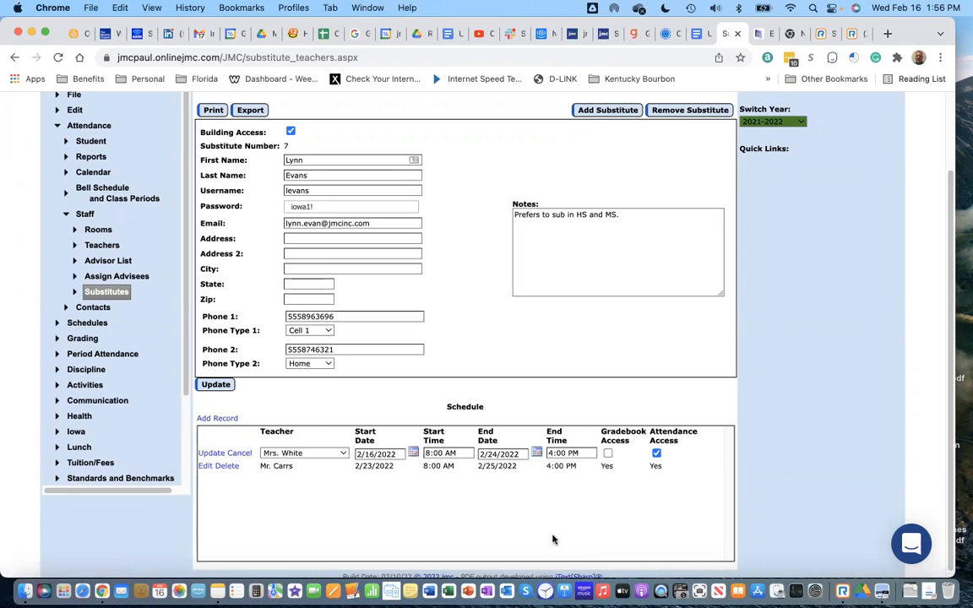
left_click(213, 453)
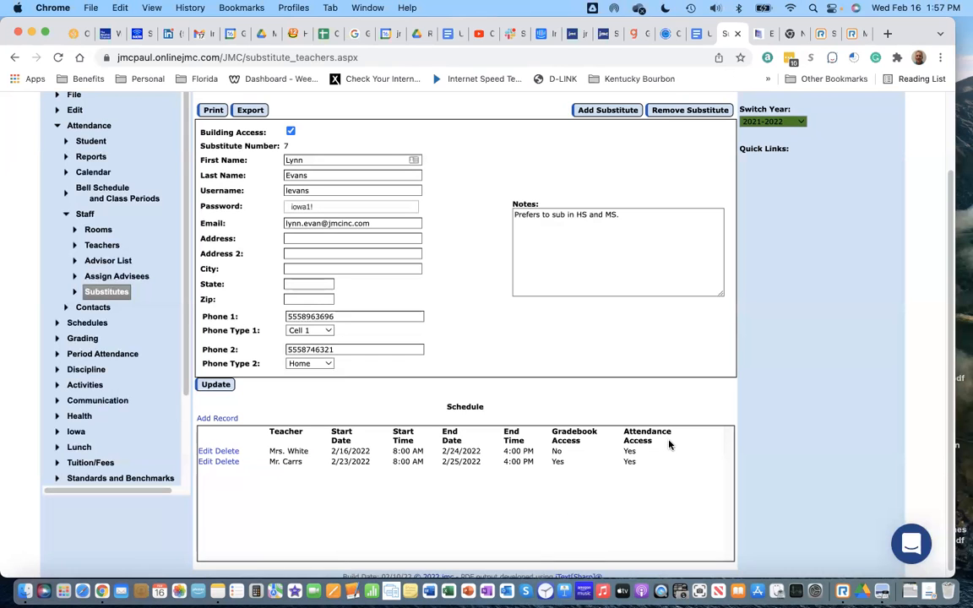
Step: Show the substitute-scheduling slide deck full screen in Preview
left_click(885, 560)
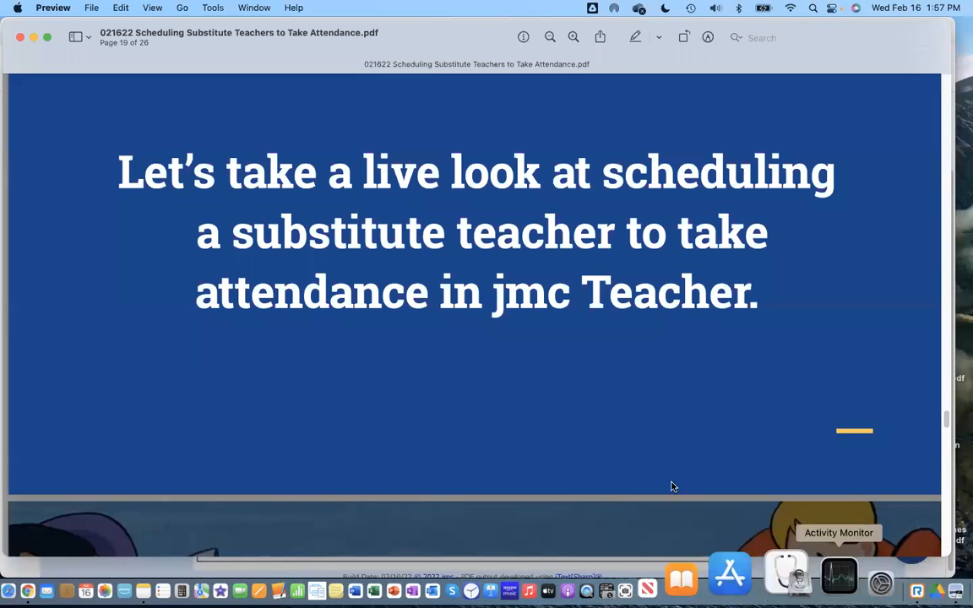
left_click(158, 9)
left_click(255, 399)
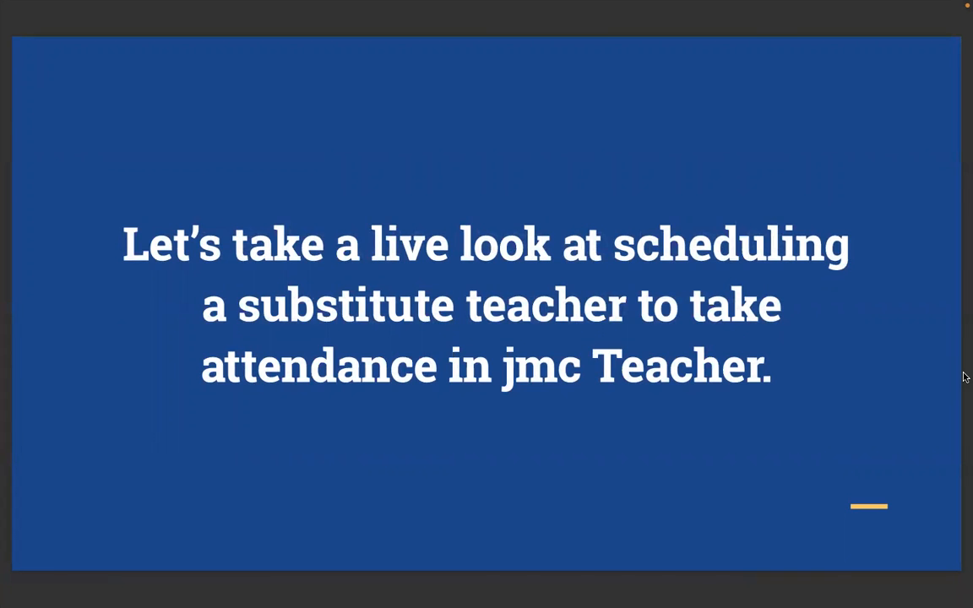
Step: Settle on the Q&A slide, page 20, exit full screen, and return to the JMC substitutes page
key("Right")
key("Right")
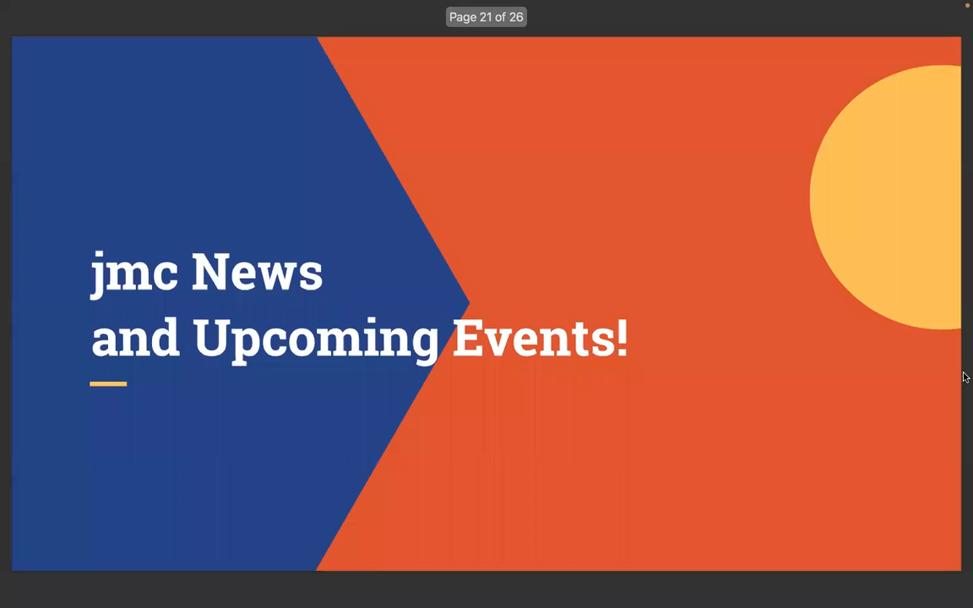
key("Left")
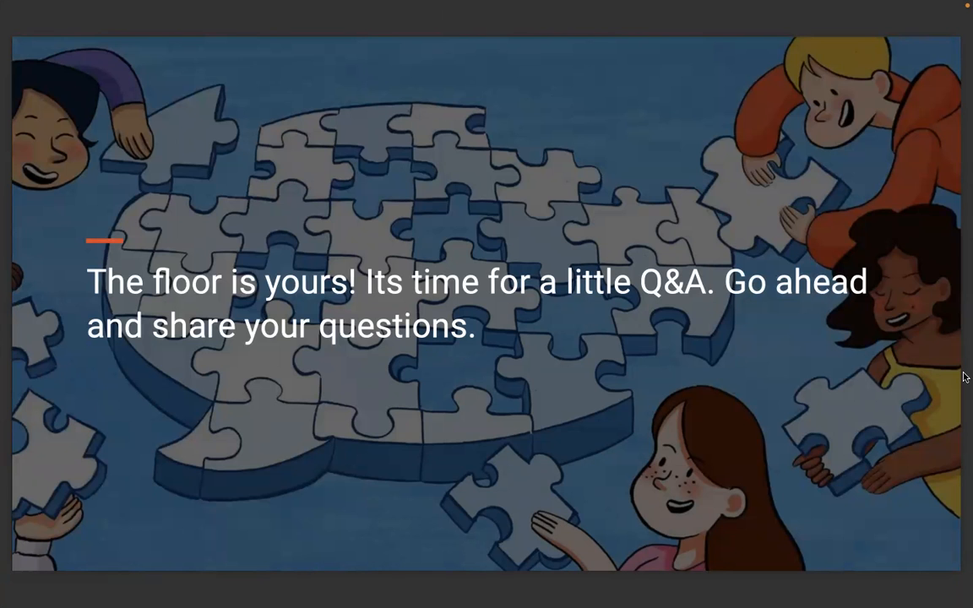
key("Escape")
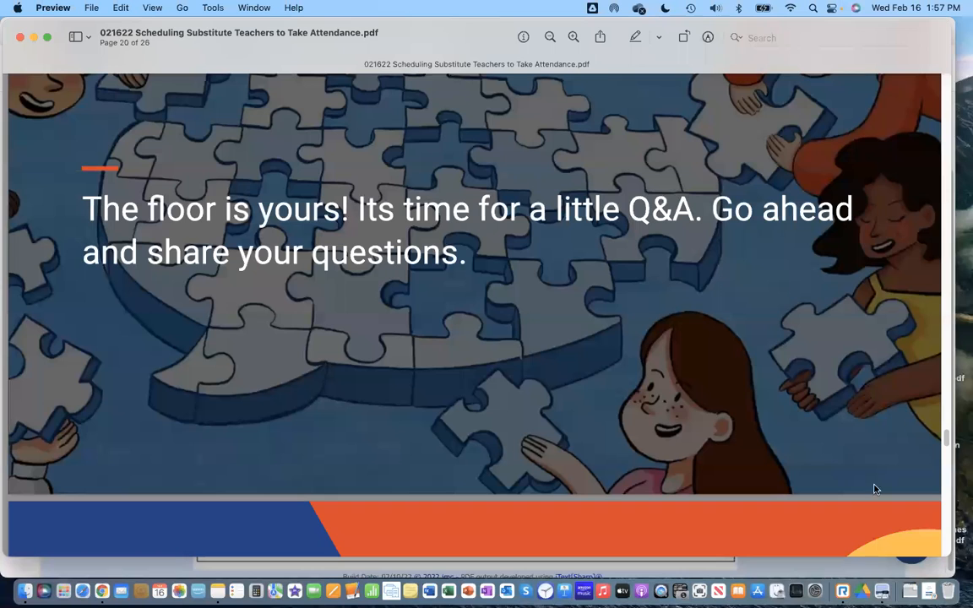
left_click(843, 570)
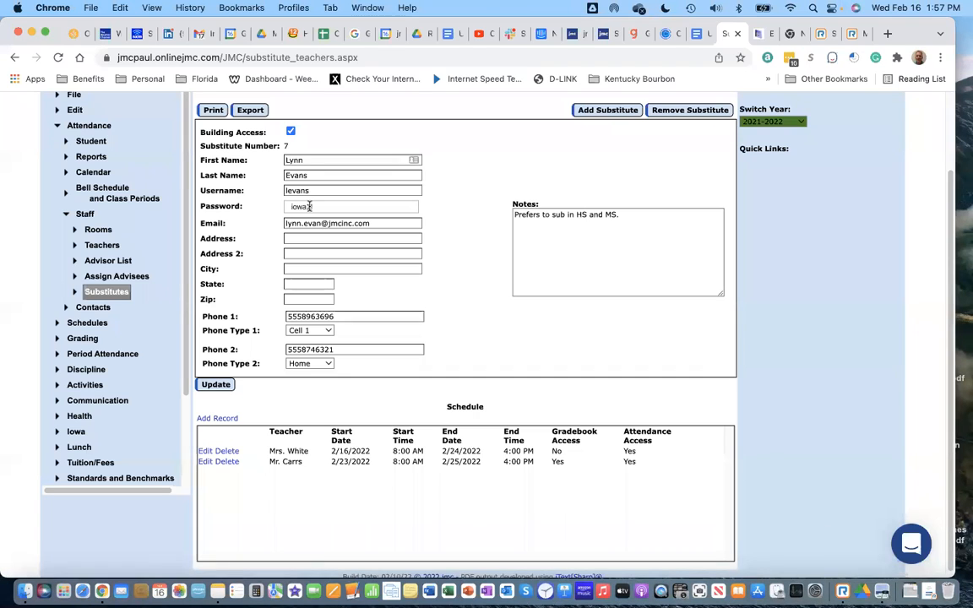
Step: Switch the school year to 2022-2023, then go back to the Lake City Public School home page
left_click(801, 120)
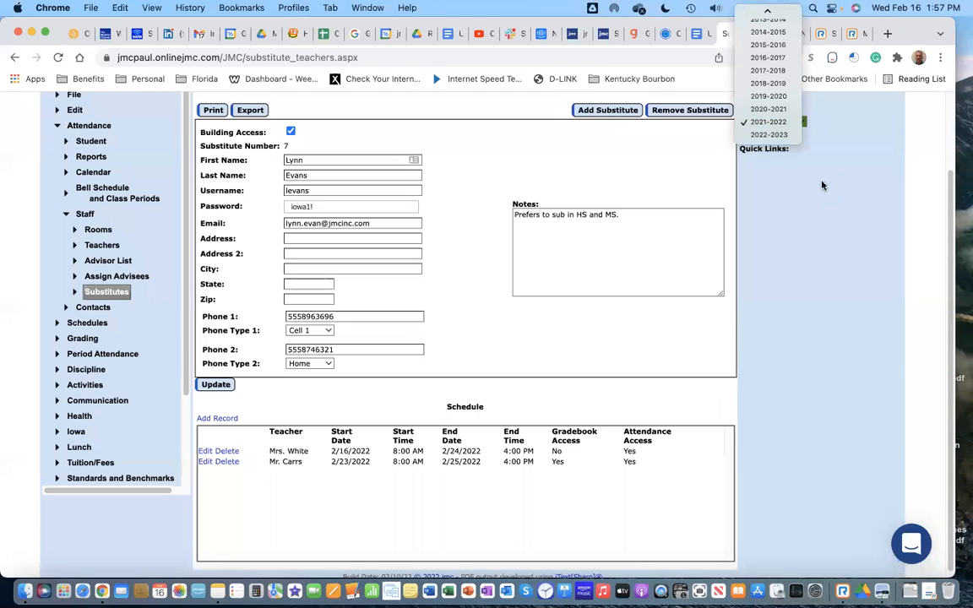
left_click(768, 134)
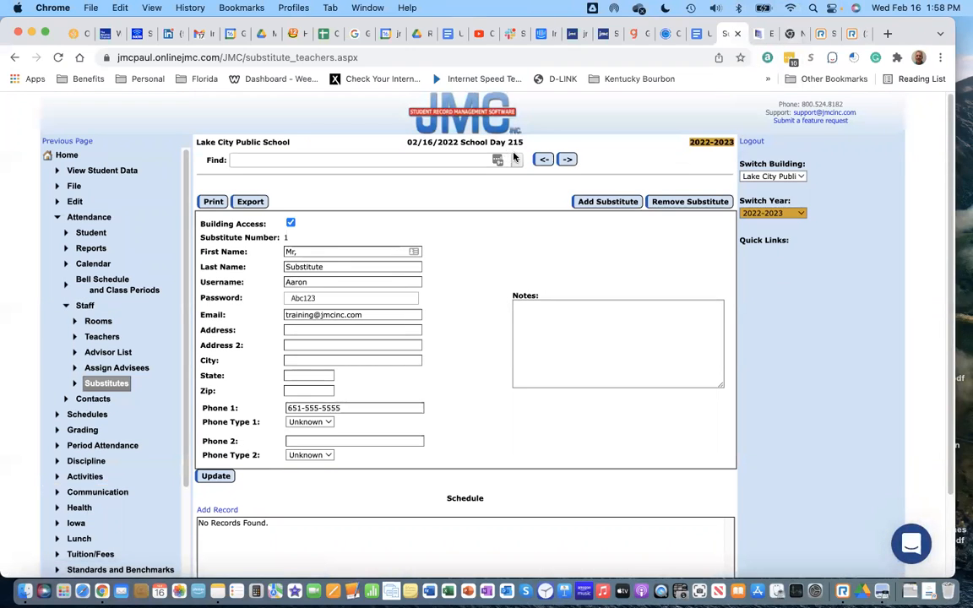
left_click(517, 159)
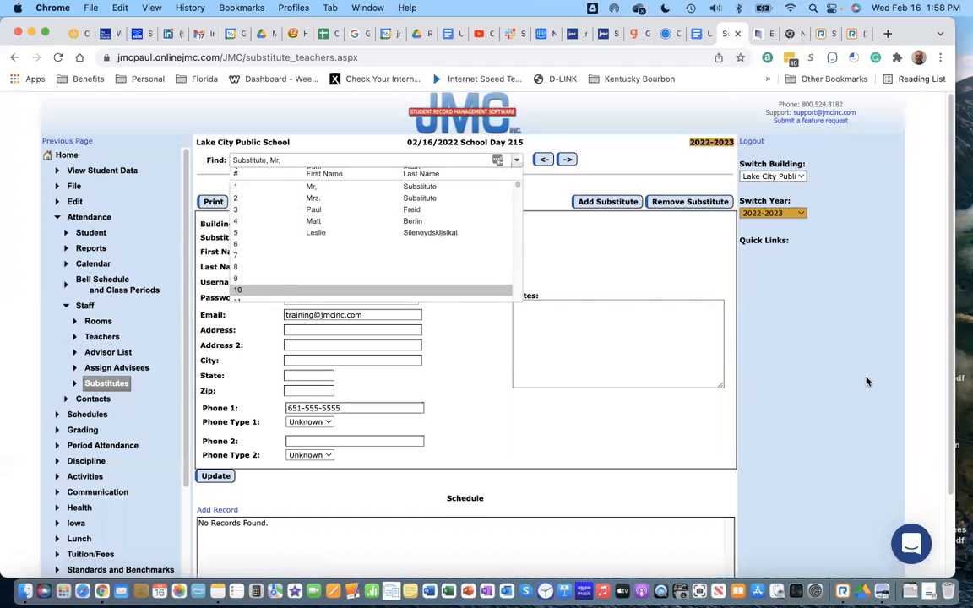
left_click(67, 155)
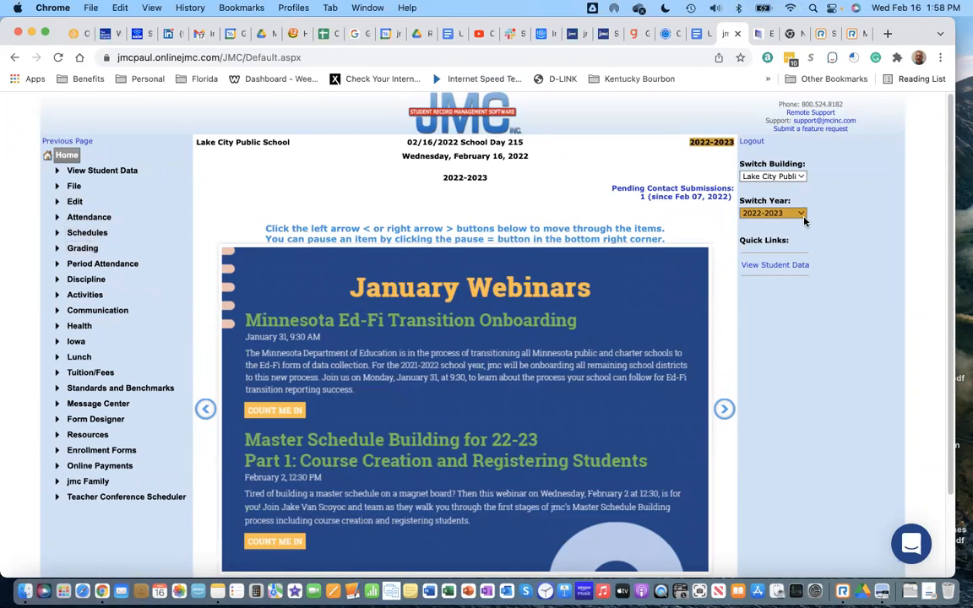
Step: Go to Attendance > Staff > Substitutes and open the Find list of substitutes
left_click(91, 218)
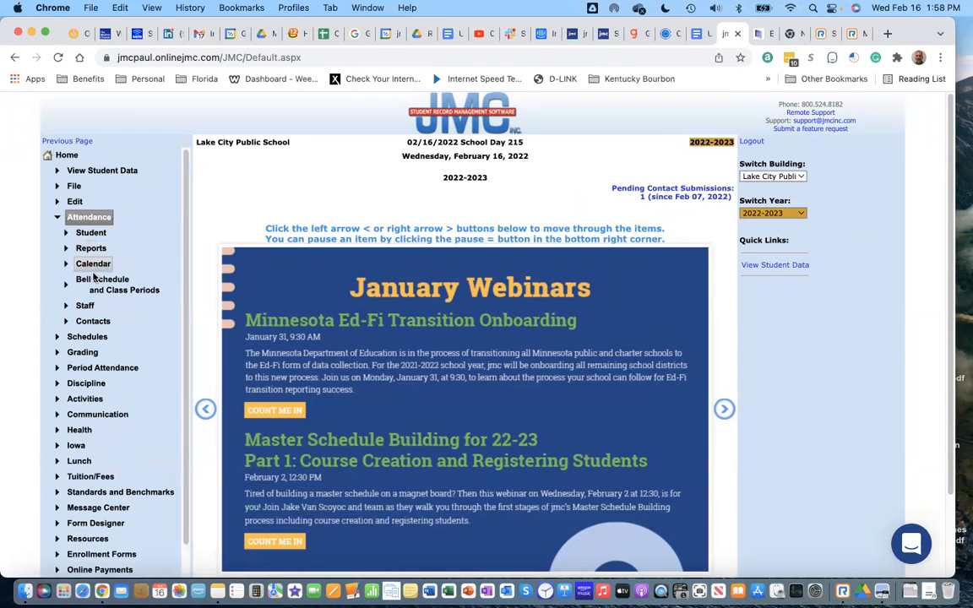
left_click(85, 305)
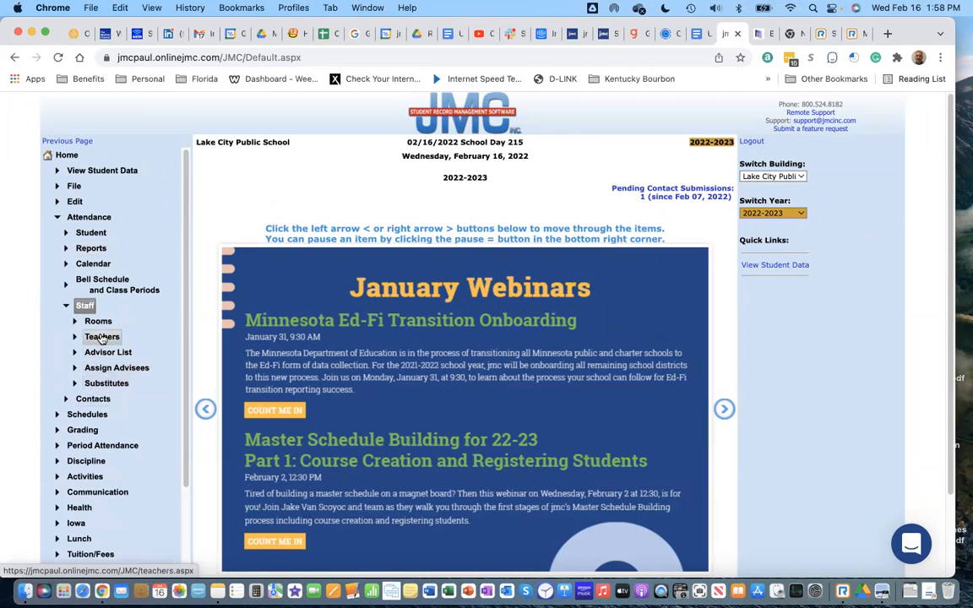
left_click(107, 384)
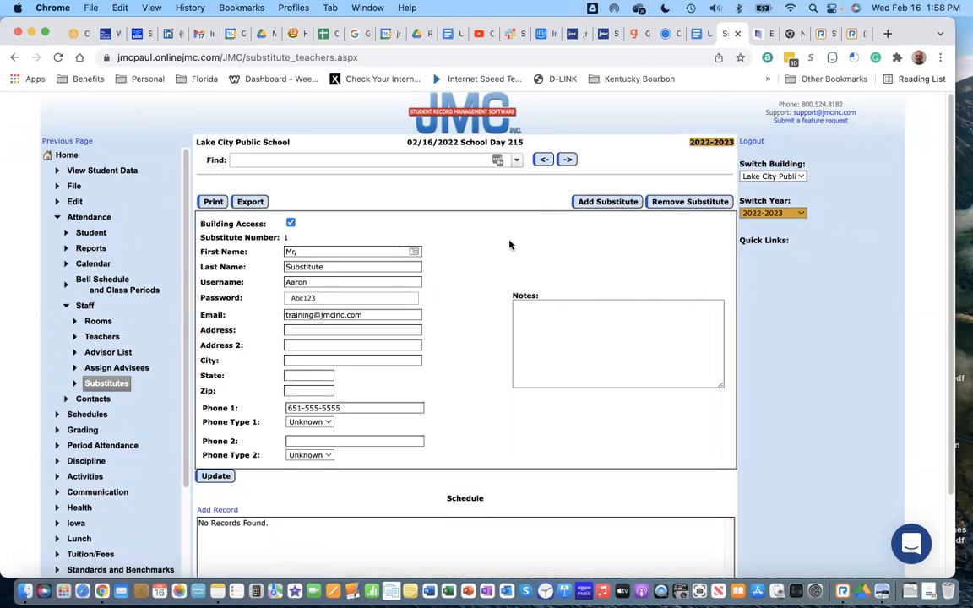
left_click(517, 162)
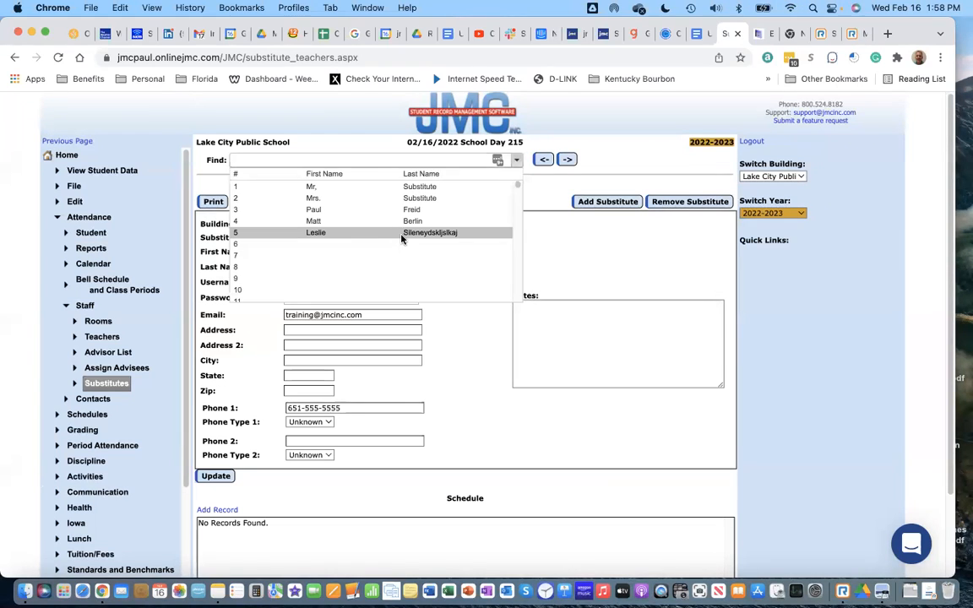
Step: Switch the substitute record to school year 2021-2022
left_click(802, 213)
scroll(802, 213, "up", 2)
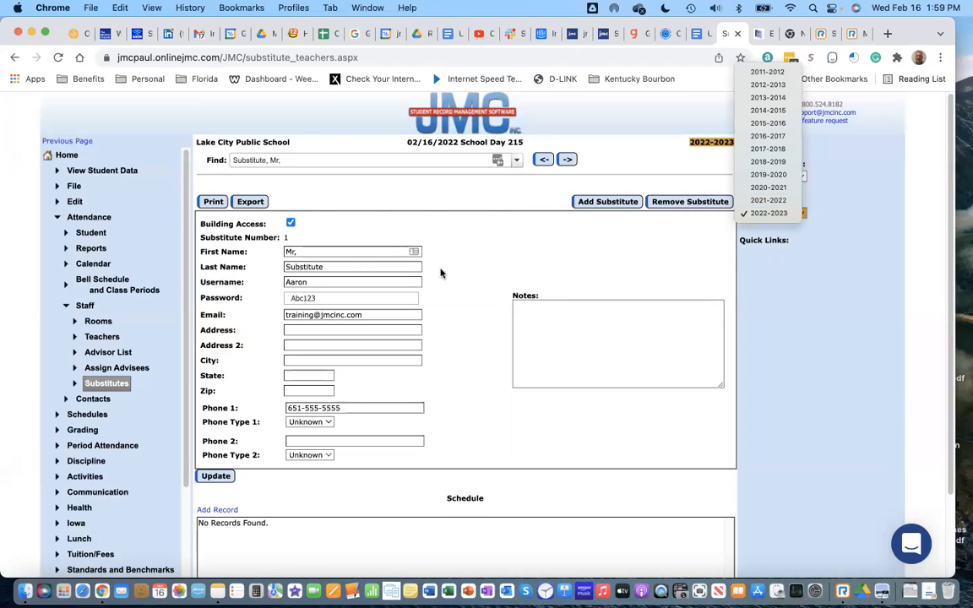
left_click(779, 216)
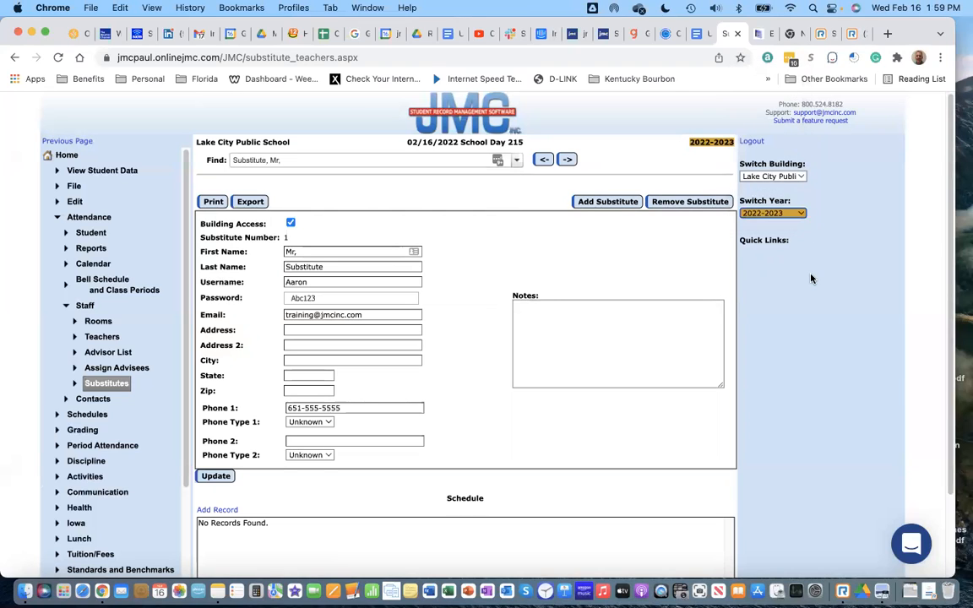
left_click(797, 212)
key("Return")
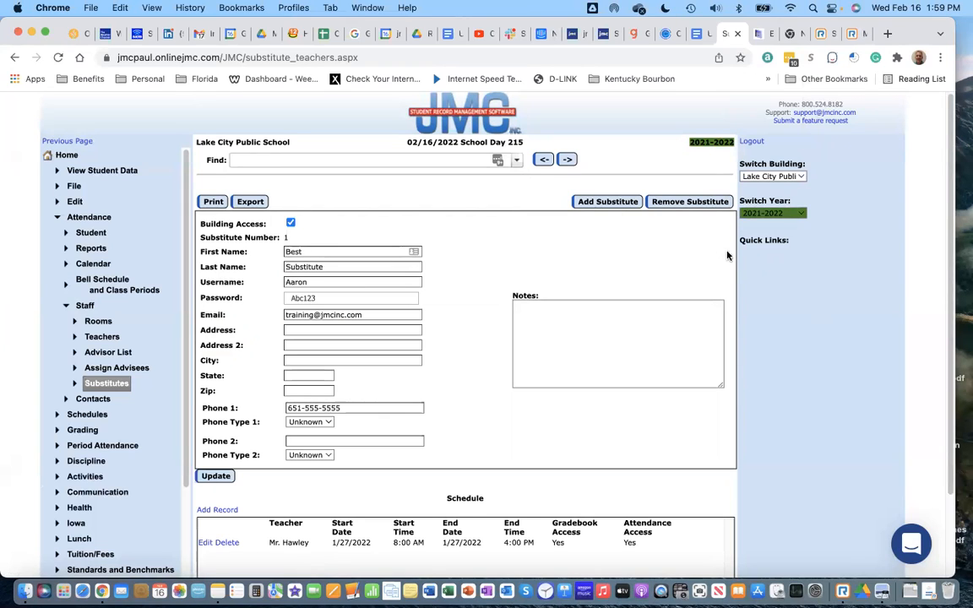
left_click(785, 216)
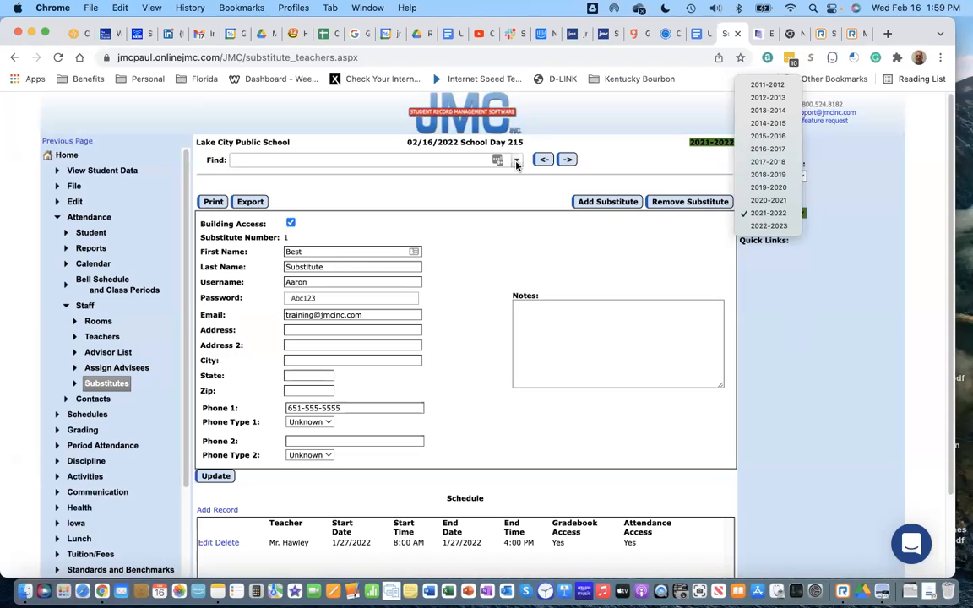
left_click(826, 305)
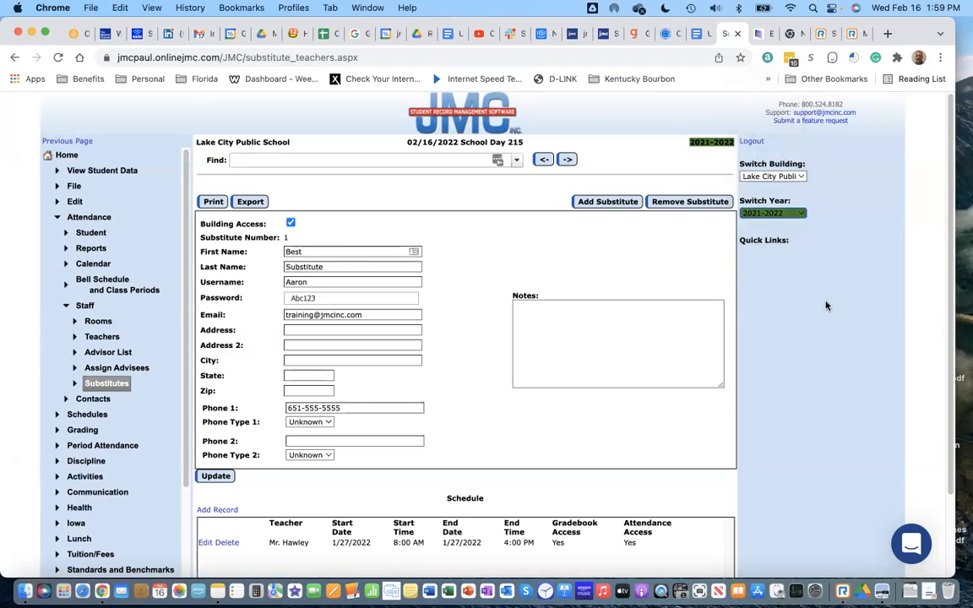
left_click(776, 214)
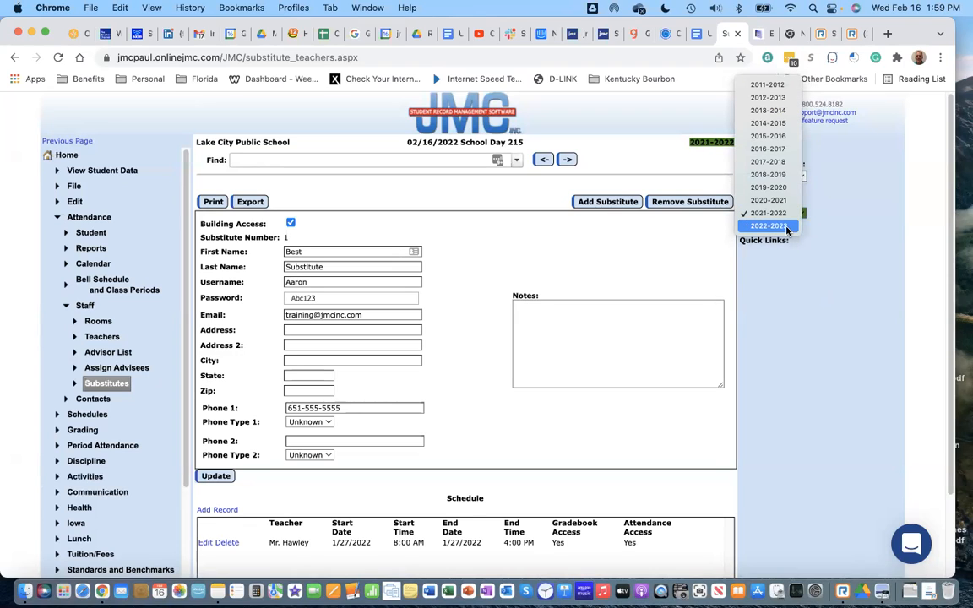
left_click(806, 333)
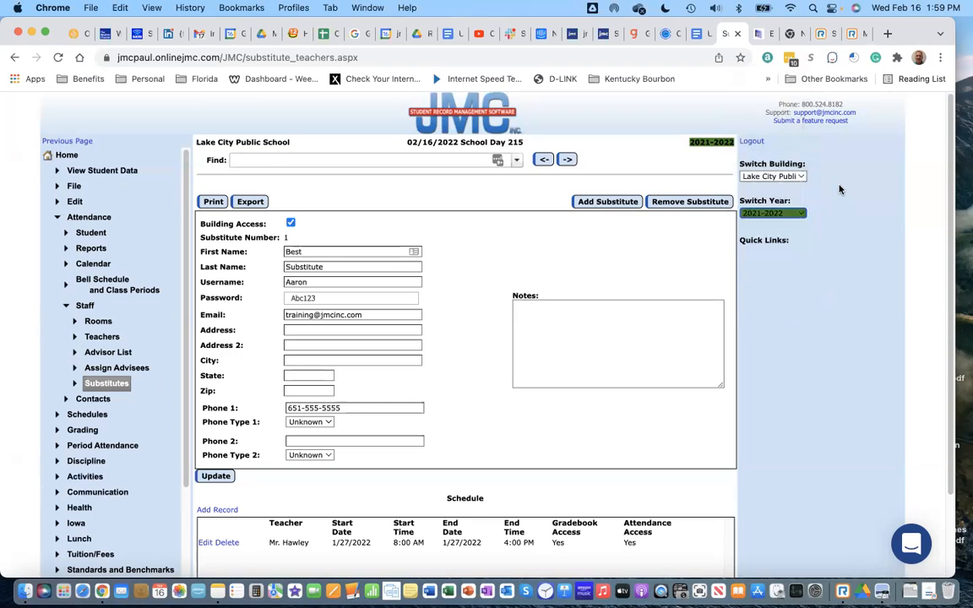
Step: Return JMC to its home page and show the slide PDF full screen on the Q&A slide
left_click(64, 156)
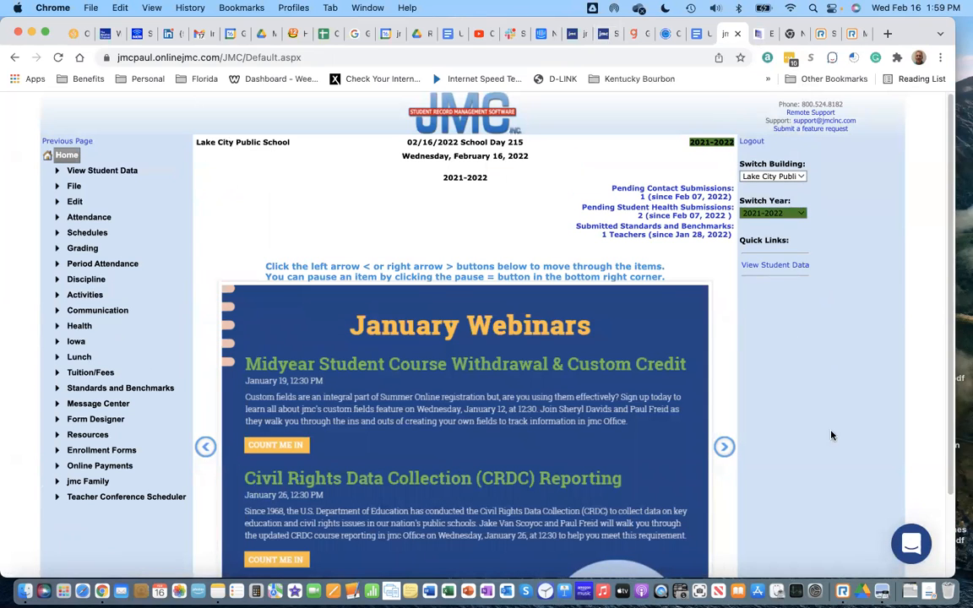
left_click(883, 581)
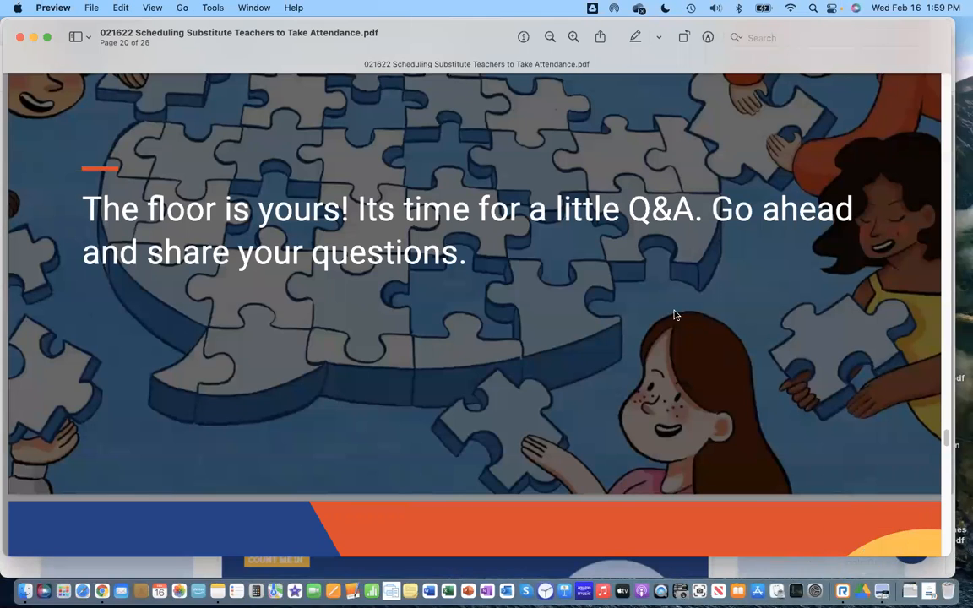
left_click(140, 7)
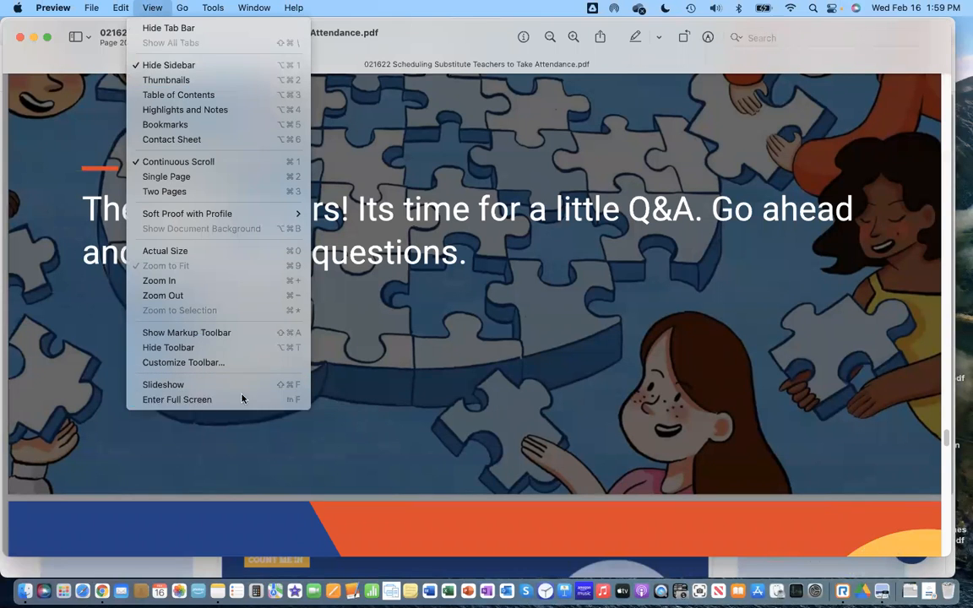
left_click(470, 393)
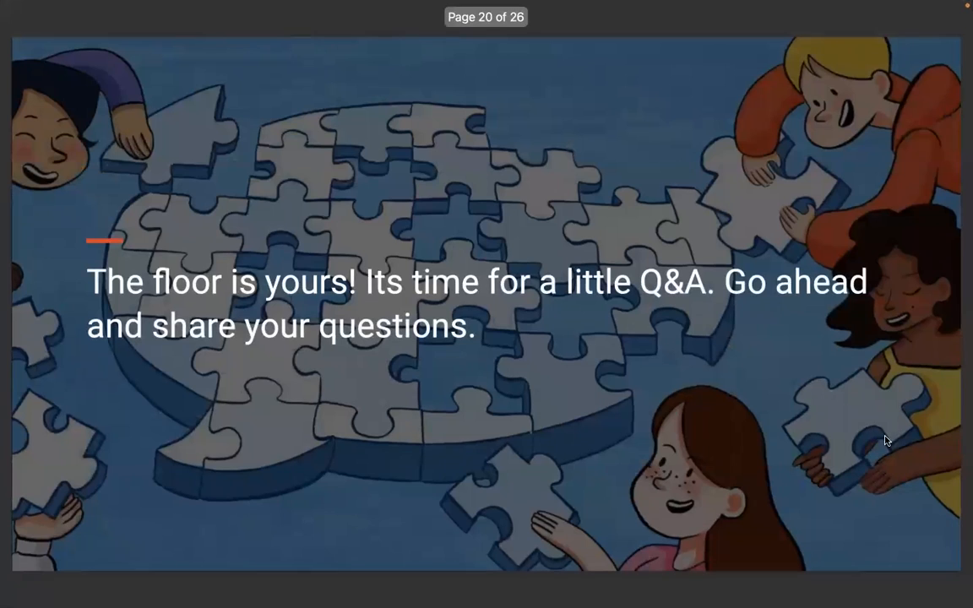